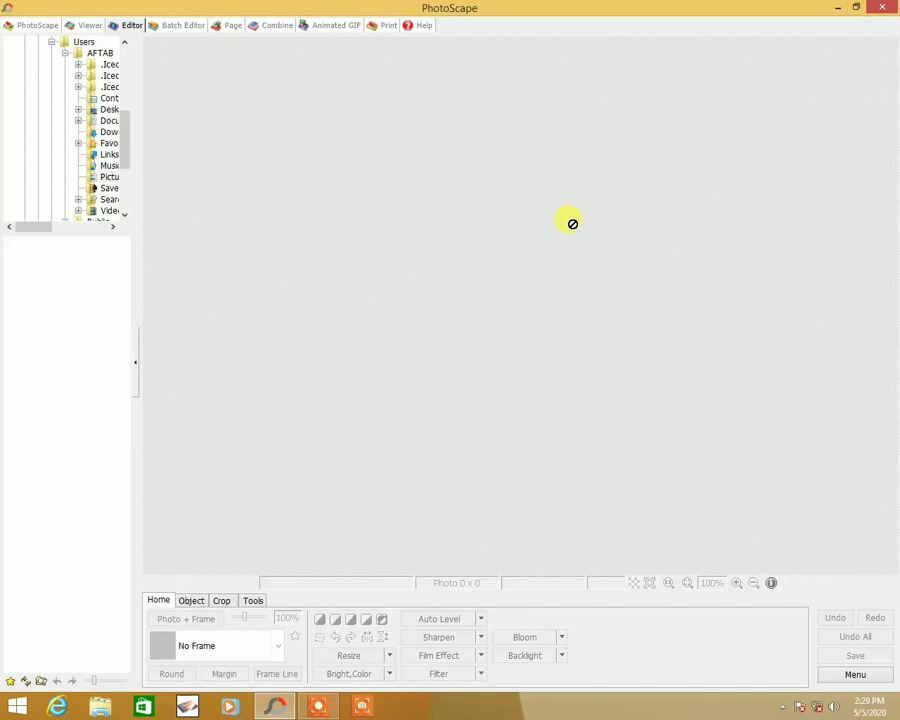
- Create a new 1024 × 576 photo with an orange background colour
{"action": "left_click", "coordinate": [838, 677]}
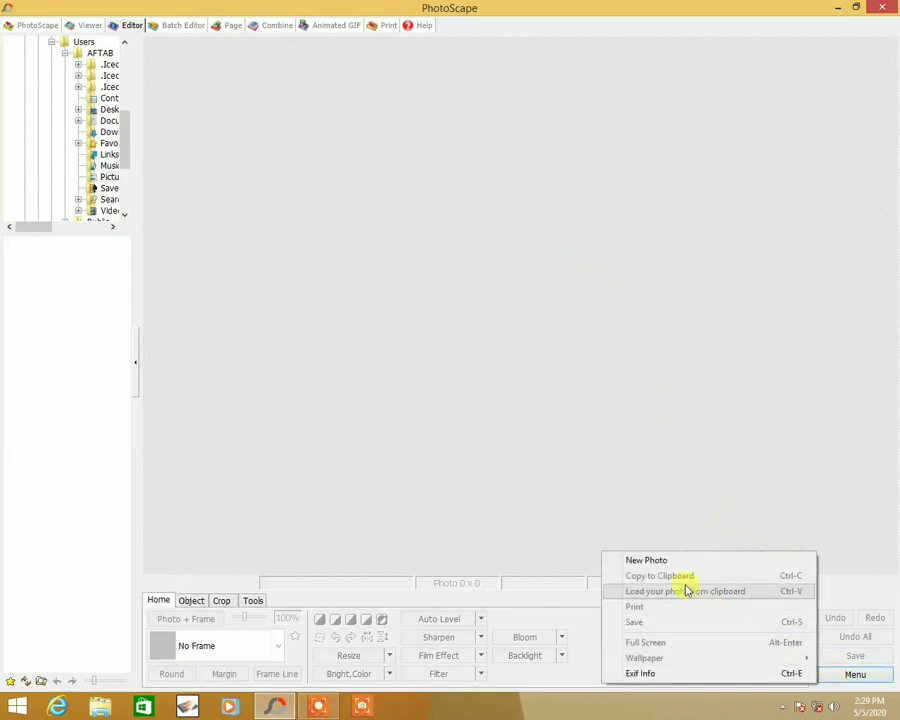
{"action": "left_click", "coordinate": [666, 561]}
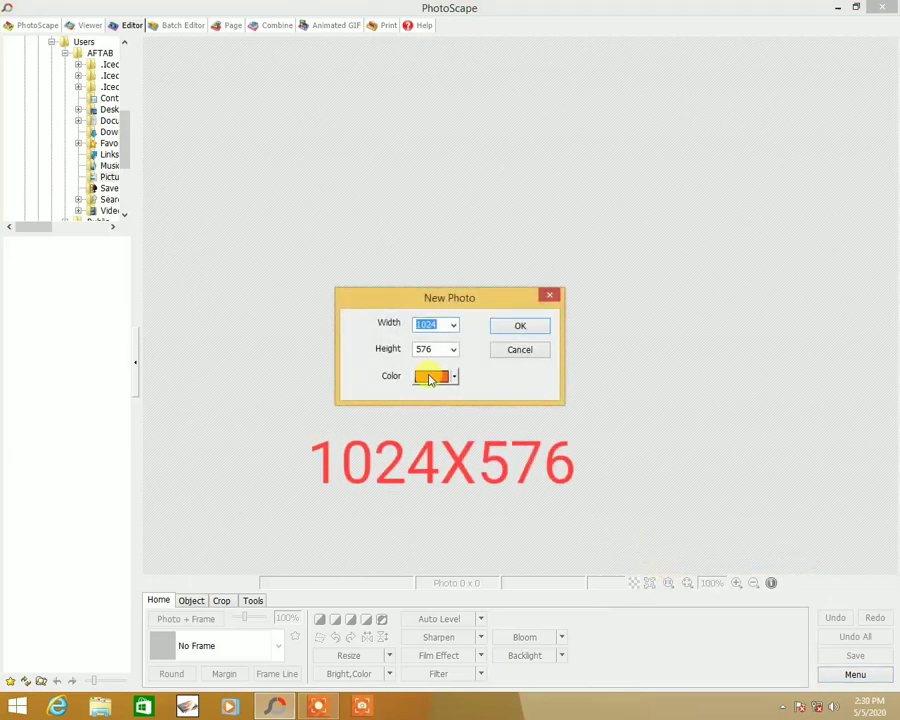
{"action": "left_click_drag", "start_coordinate": [400, 295], "coordinate": [429, 278]}
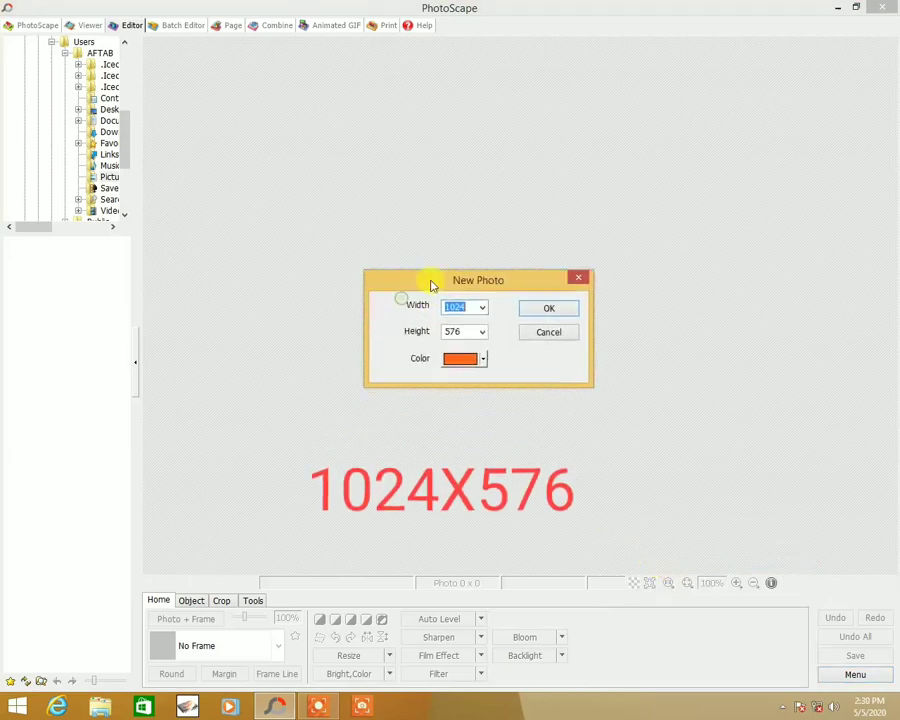
{"action": "left_click", "coordinate": [472, 330]}
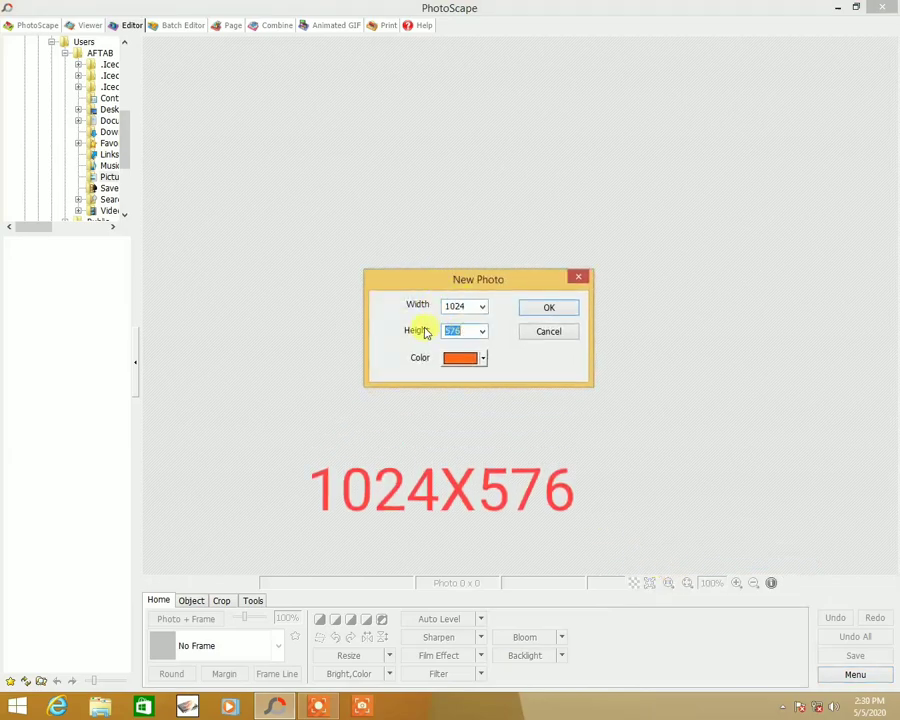
{"action": "left_click", "coordinate": [472, 308]}
{"action": "key", "text": "Tab"}
{"action": "left_click", "coordinate": [483, 359]}
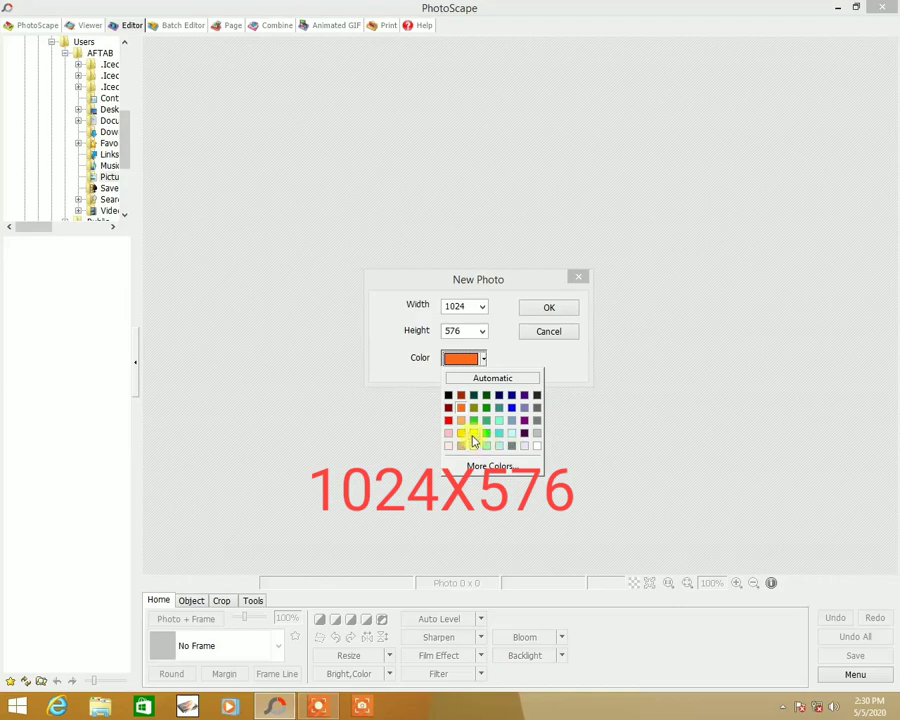
{"action": "left_click", "coordinate": [545, 313]}
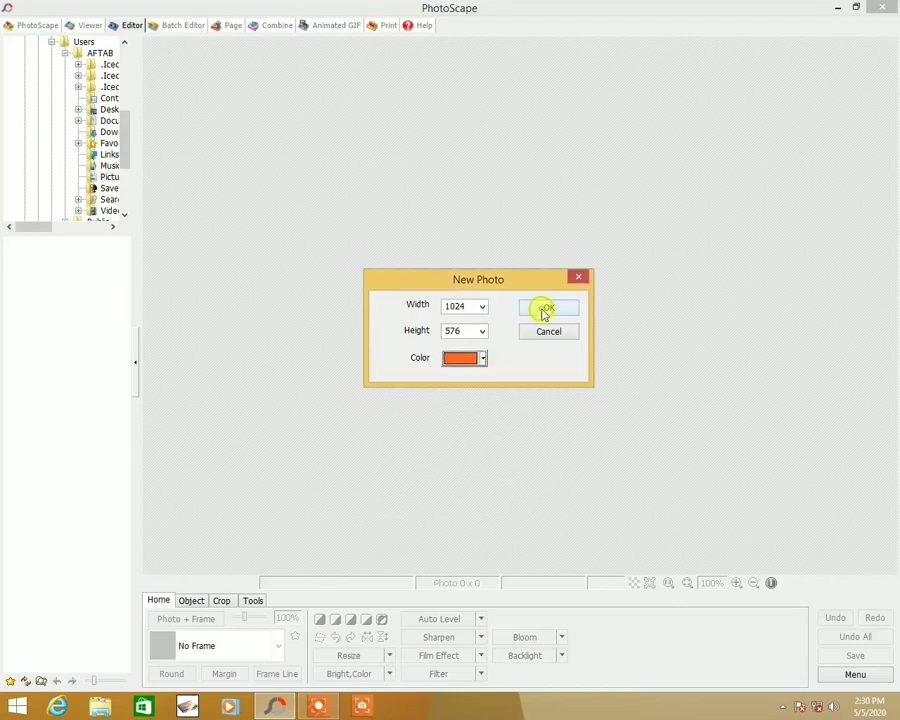
{"action": "left_click", "coordinate": [546, 310]}
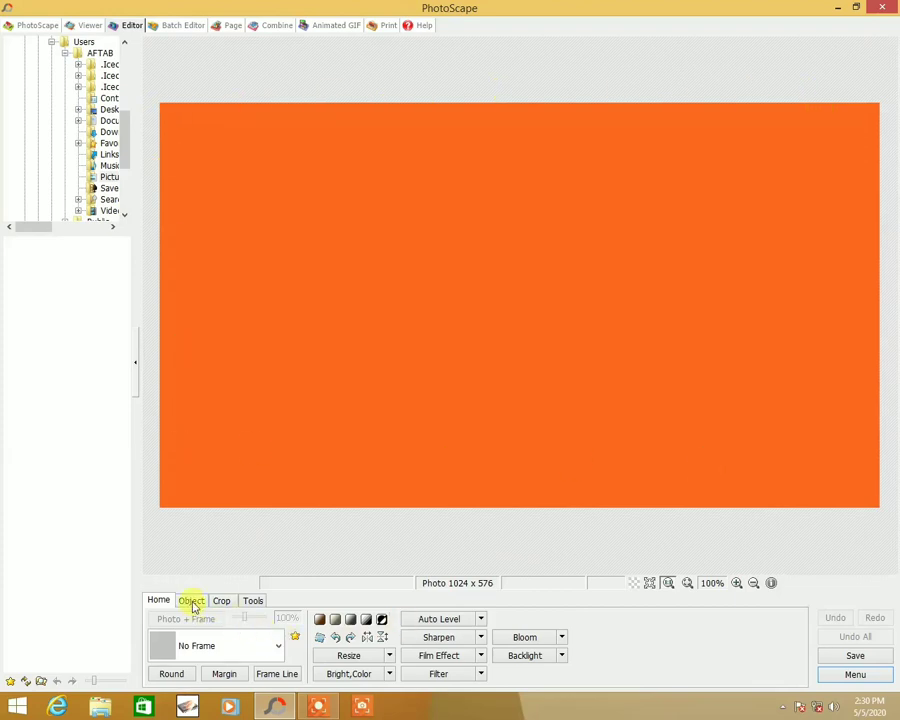
- Insert a rich text object reading MAILSI STUDIO on the photo
{"action": "left_click", "coordinate": [193, 602]}
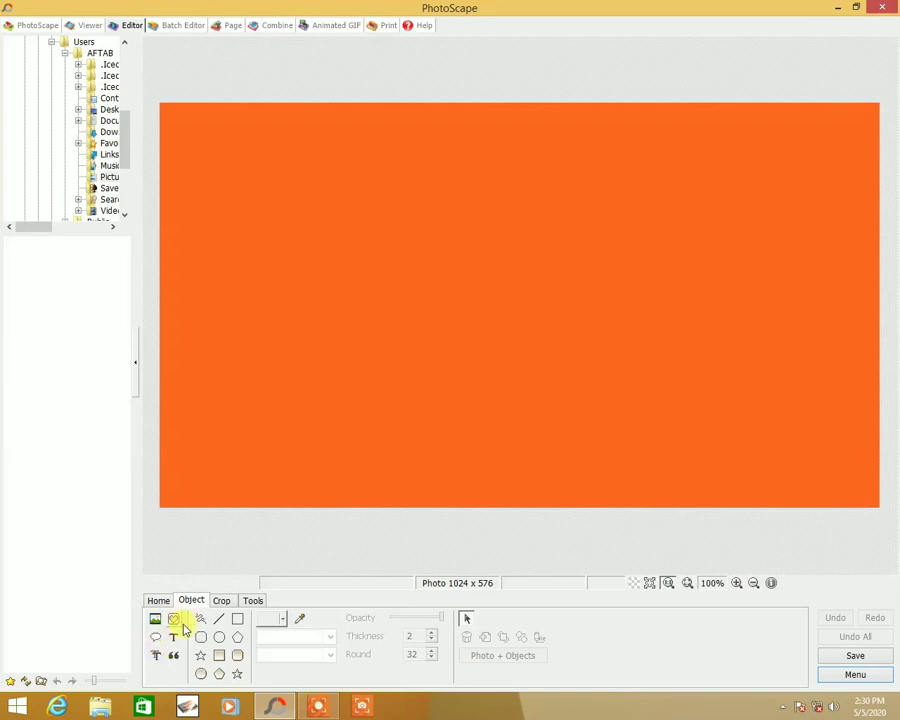
{"action": "left_click", "coordinate": [155, 655]}
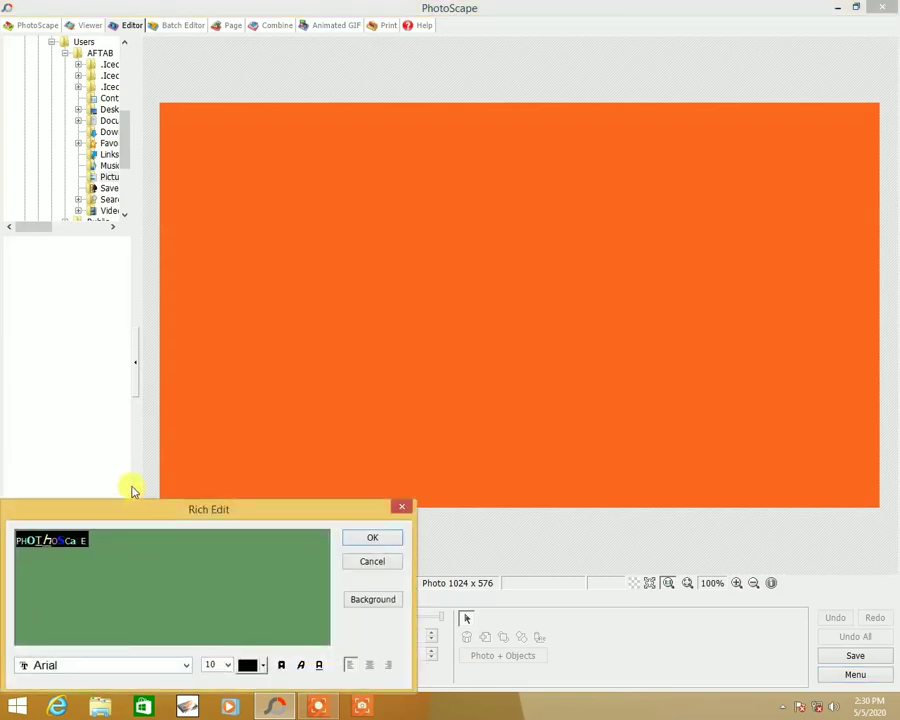
{"action": "left_click_drag", "start_coordinate": [132, 513], "coordinate": [104, 474]}
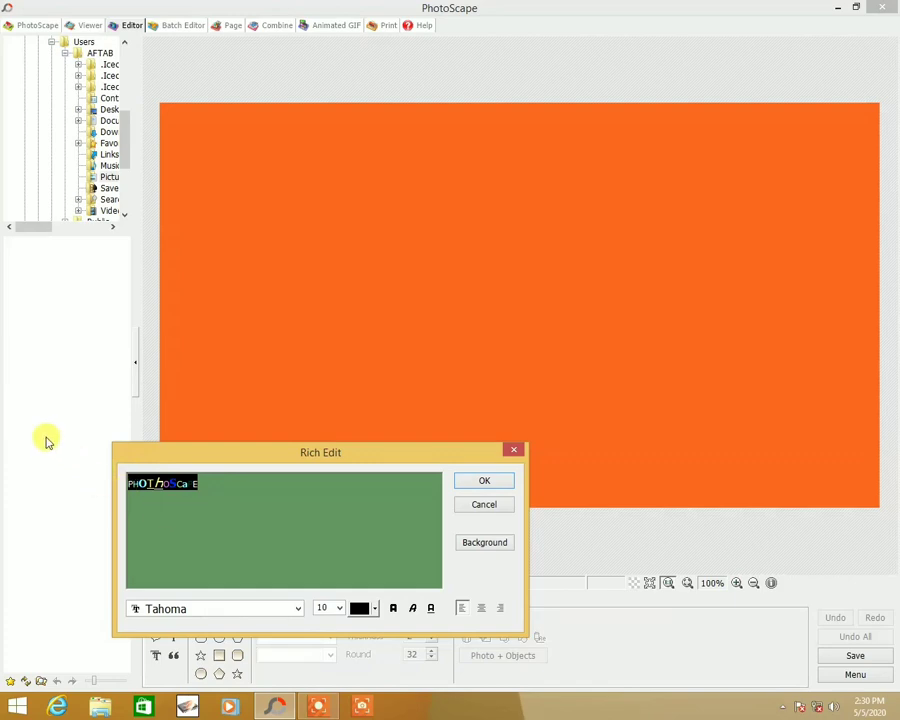
{"action": "type", "text": "MAILSI STUDIO"}
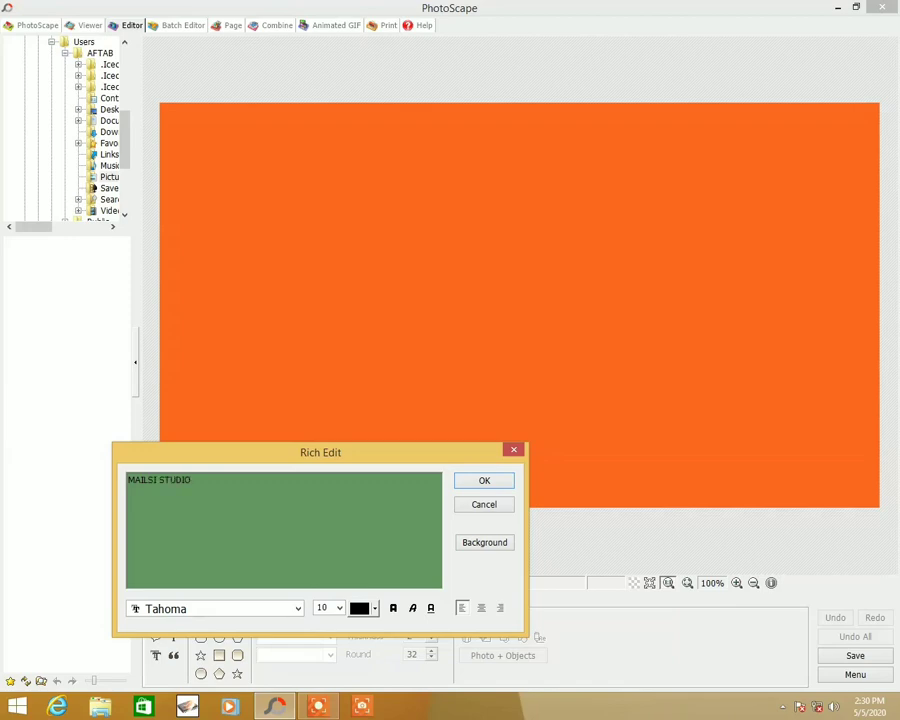
- Set the rich text font to Comic Sans MS at size 54 and confirm it
{"action": "left_click", "coordinate": [211, 609]}
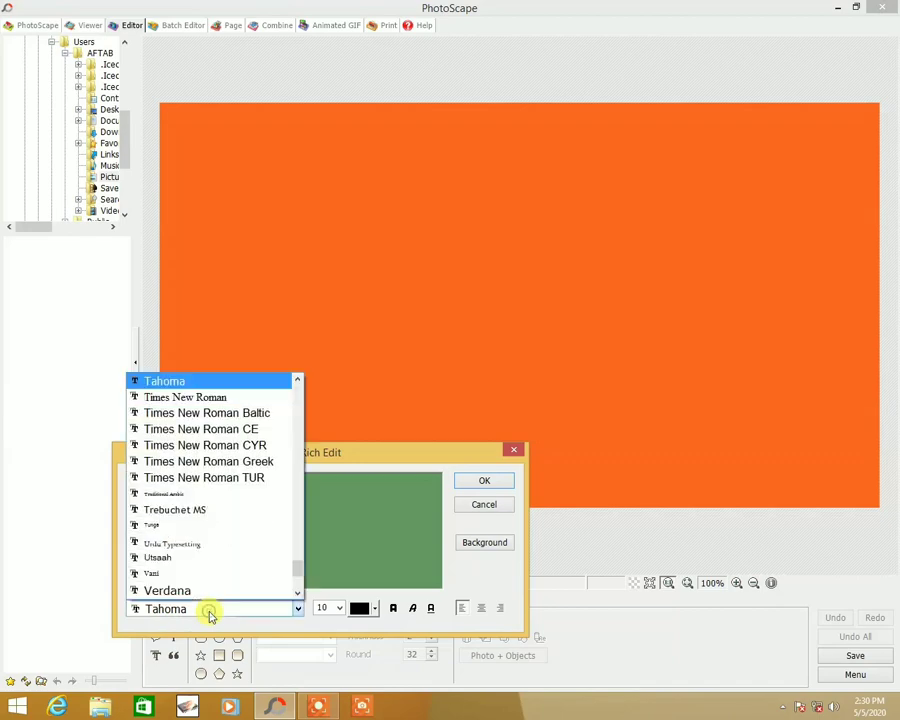
{"action": "scroll", "coordinate": [225, 483], "scroll_direction": "up", "scroll_amount": 20}
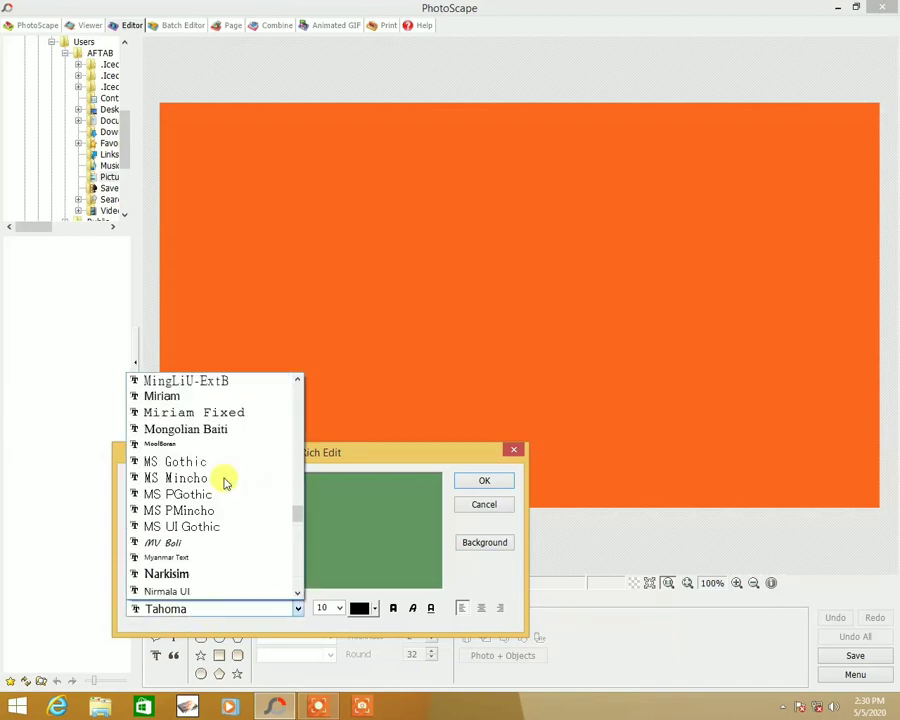
{"action": "scroll", "coordinate": [225, 483], "scroll_direction": "up", "scroll_amount": 8}
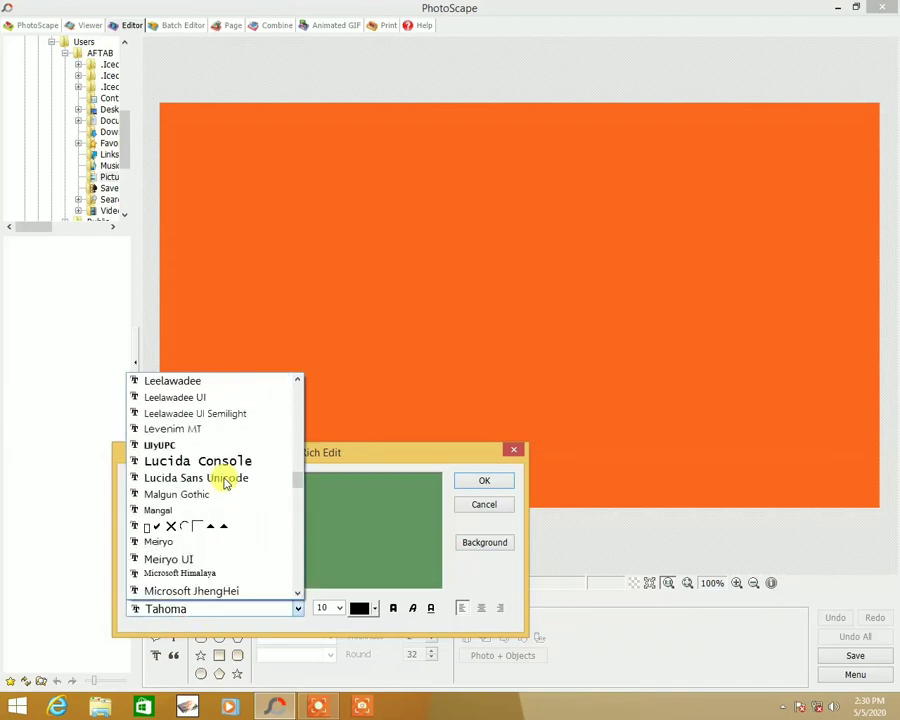
{"action": "scroll", "coordinate": [225, 483], "scroll_direction": "up", "scroll_amount": 9}
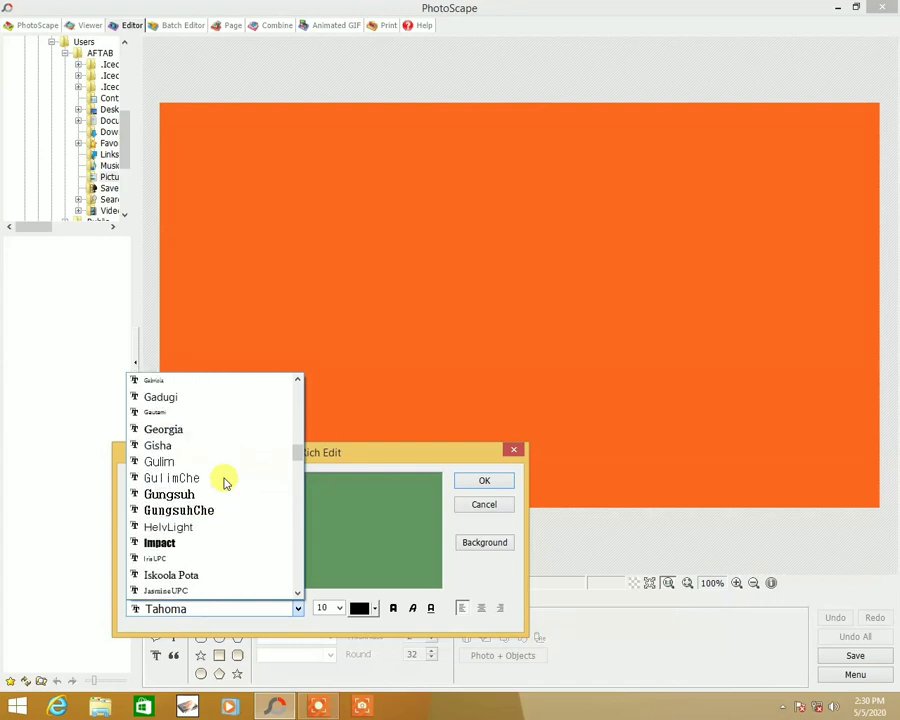
{"action": "scroll", "coordinate": [225, 483], "scroll_direction": "up", "scroll_amount": 9}
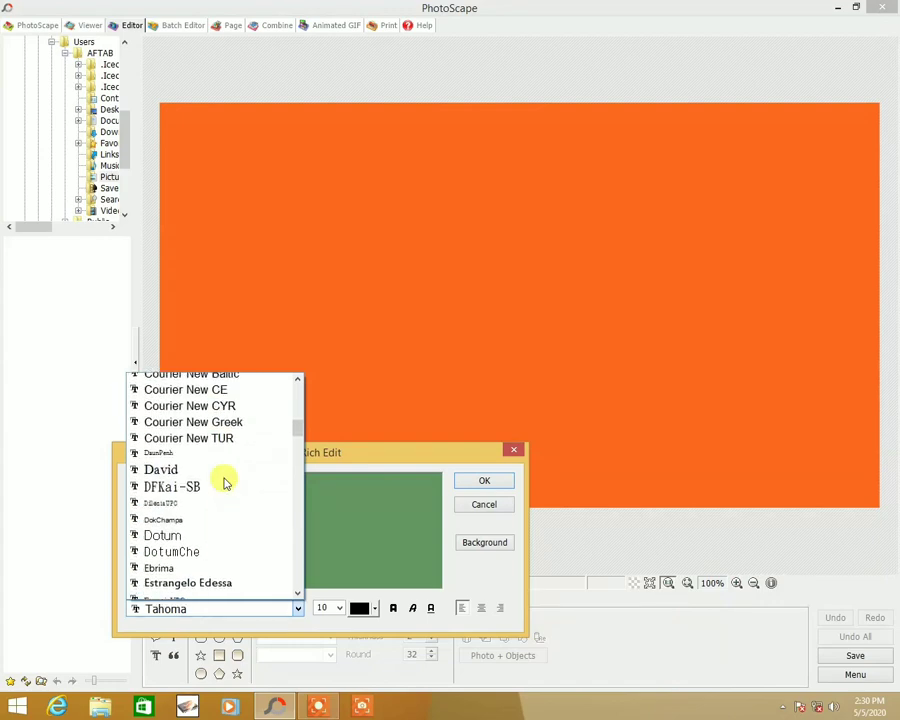
{"action": "scroll", "coordinate": [225, 483], "scroll_direction": "up", "scroll_amount": 2}
{"action": "left_click", "coordinate": [224, 481]}
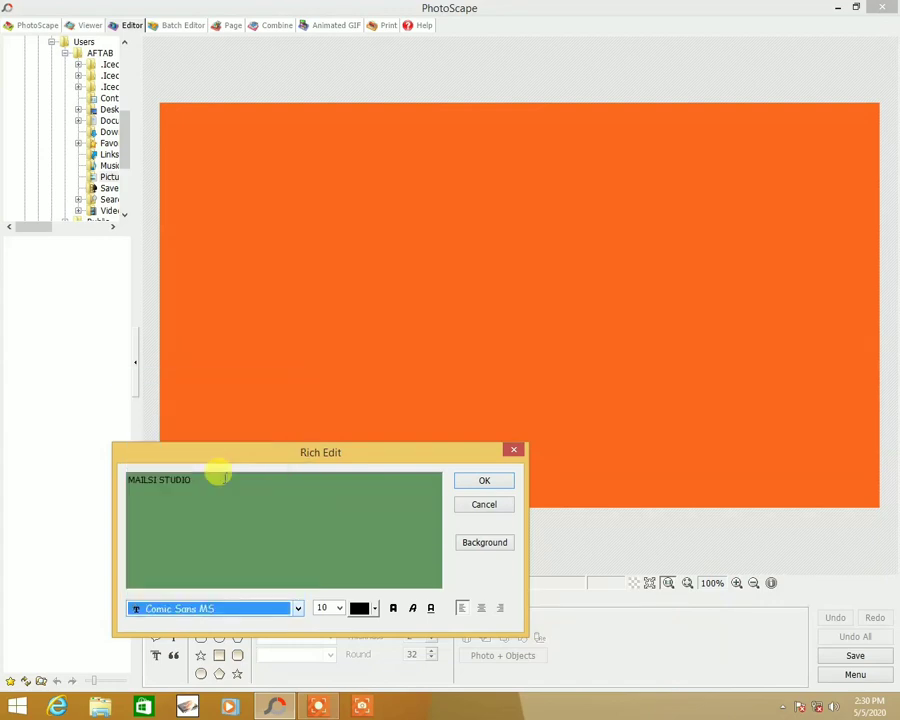
{"action": "left_click", "coordinate": [340, 608]}
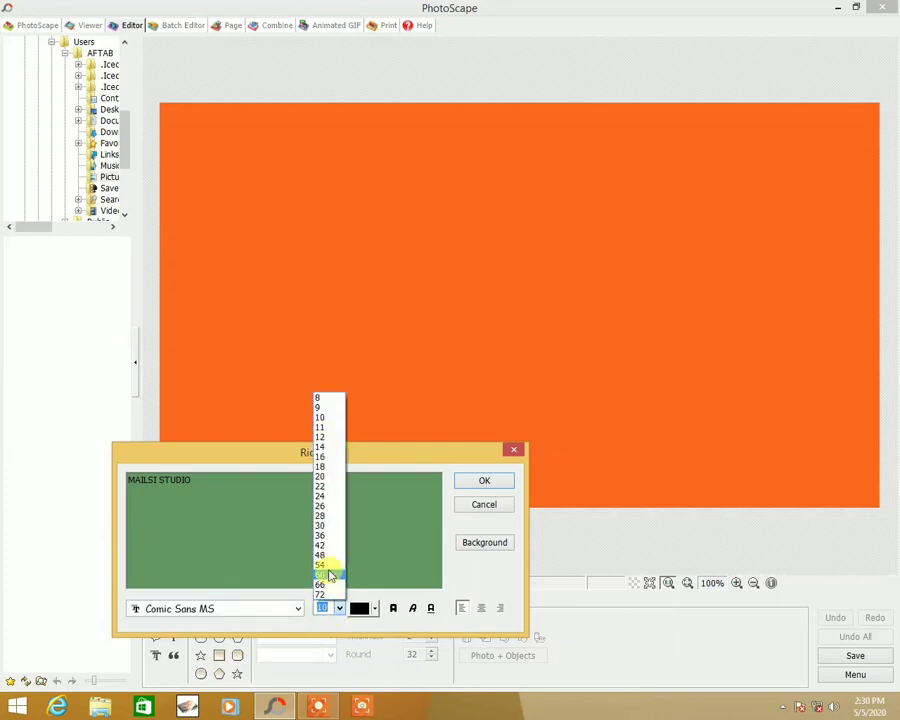
{"action": "left_click", "coordinate": [322, 564]}
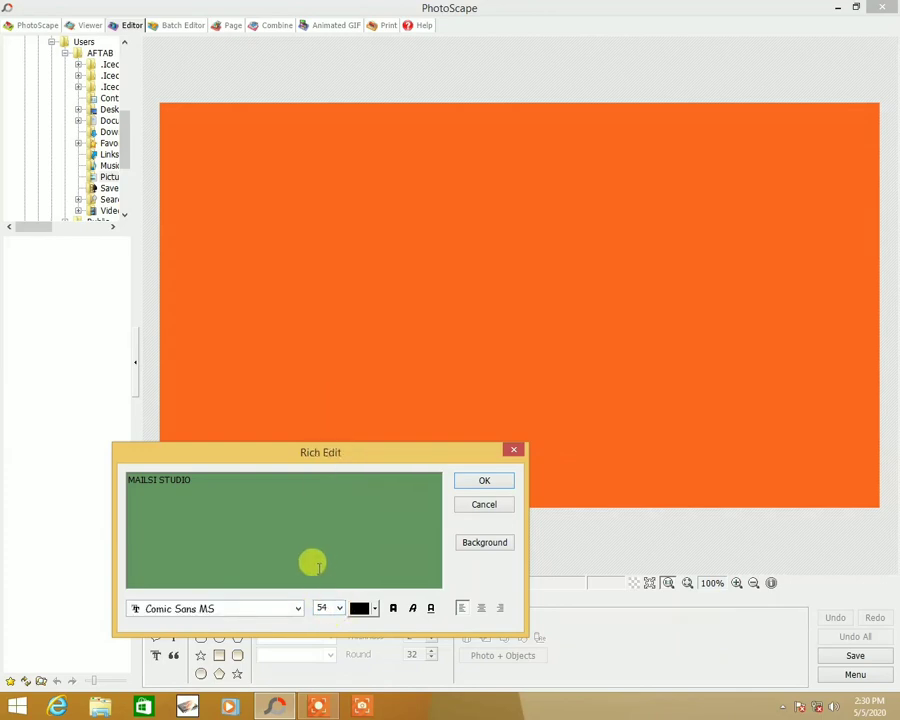
{"action": "left_click", "coordinate": [484, 483]}
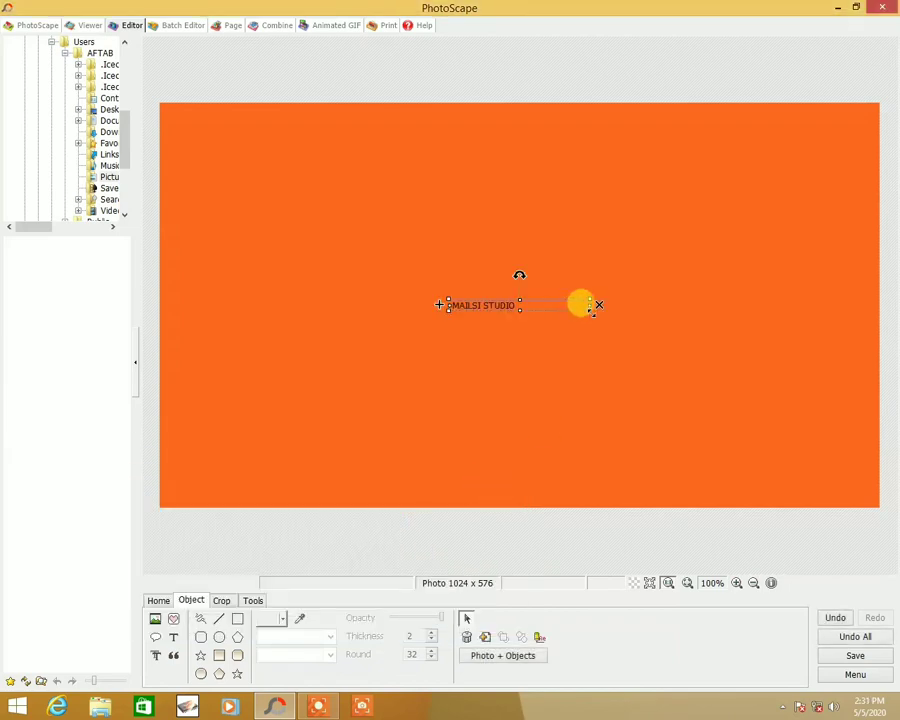
- Shrink the rich text object and delete it
{"action": "left_click_drag", "start_coordinate": [591, 311], "coordinate": [530, 306]}
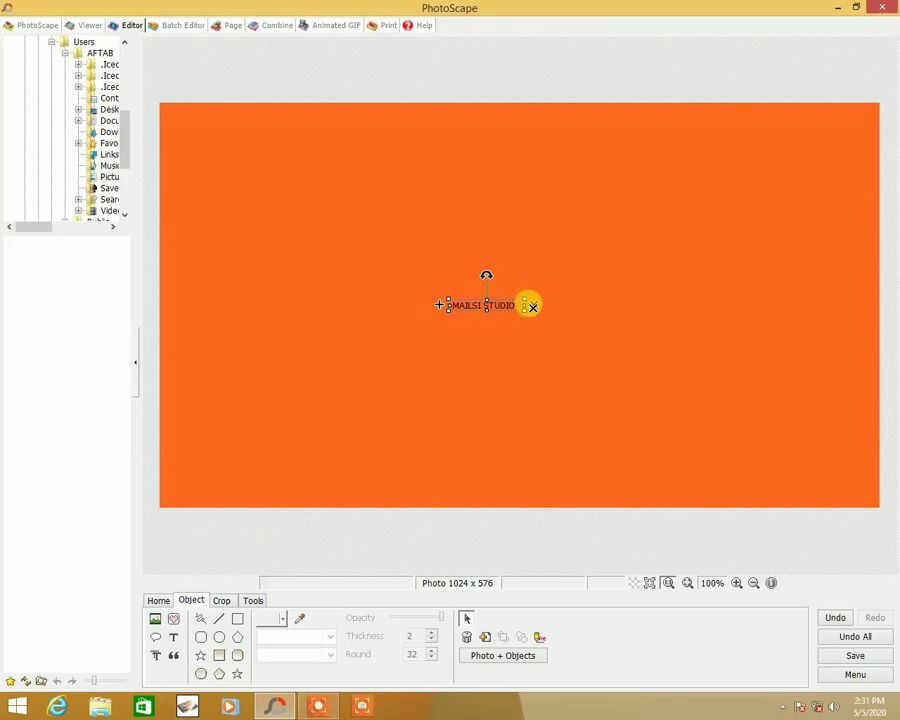
{"action": "left_click", "coordinate": [532, 306]}
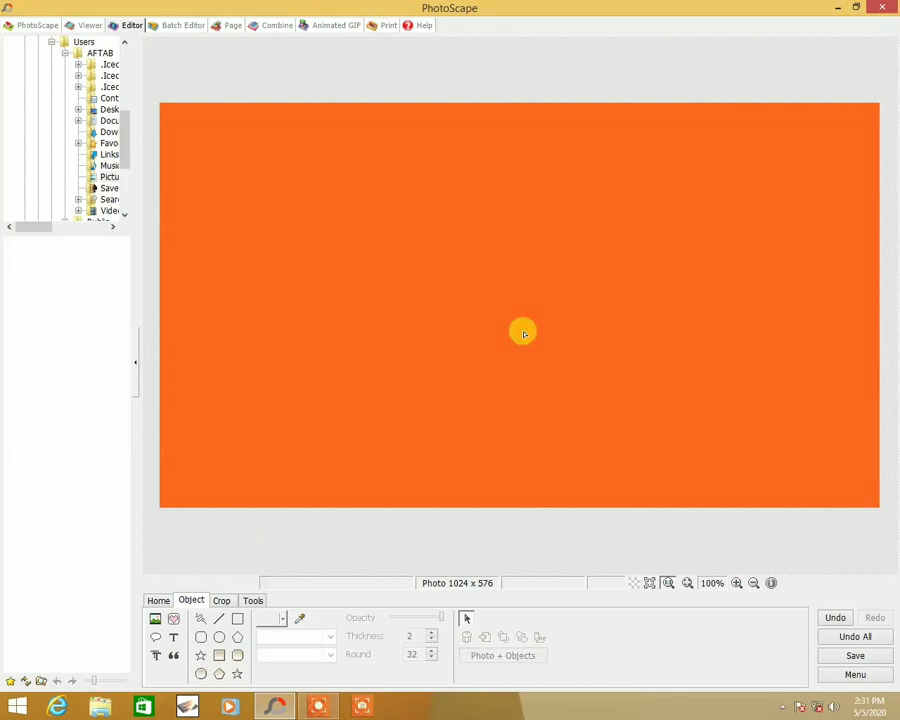
- Add a text object with the author's name in Comic Sans MS size 42 at the photo's centre
{"action": "left_click", "coordinate": [174, 638]}
{"action": "double_click", "coordinate": [471, 285]}
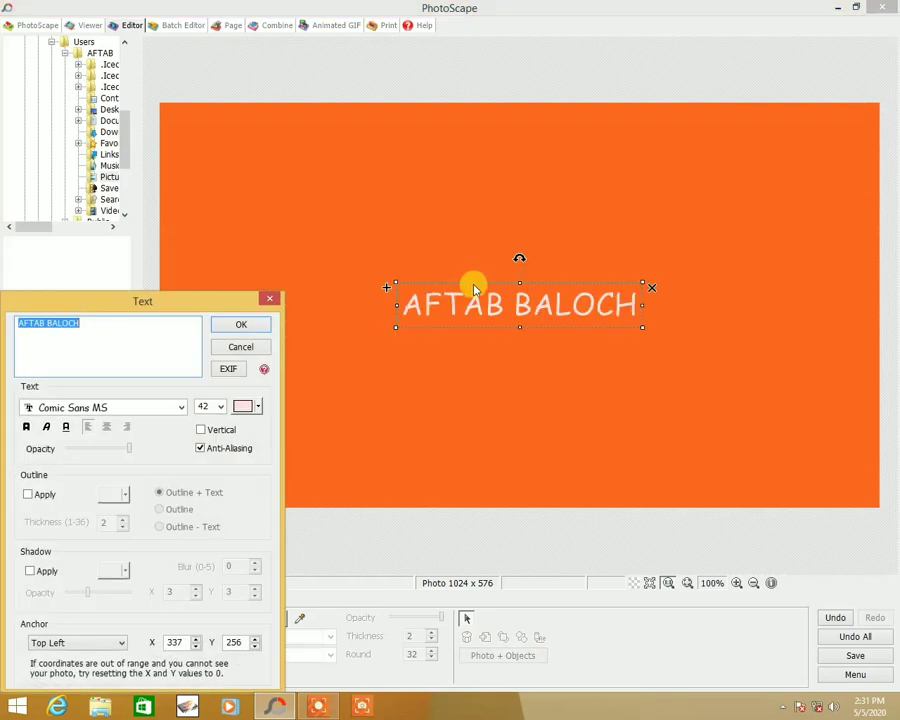
{"action": "left_click_drag", "start_coordinate": [211, 308], "coordinate": [289, 306]}
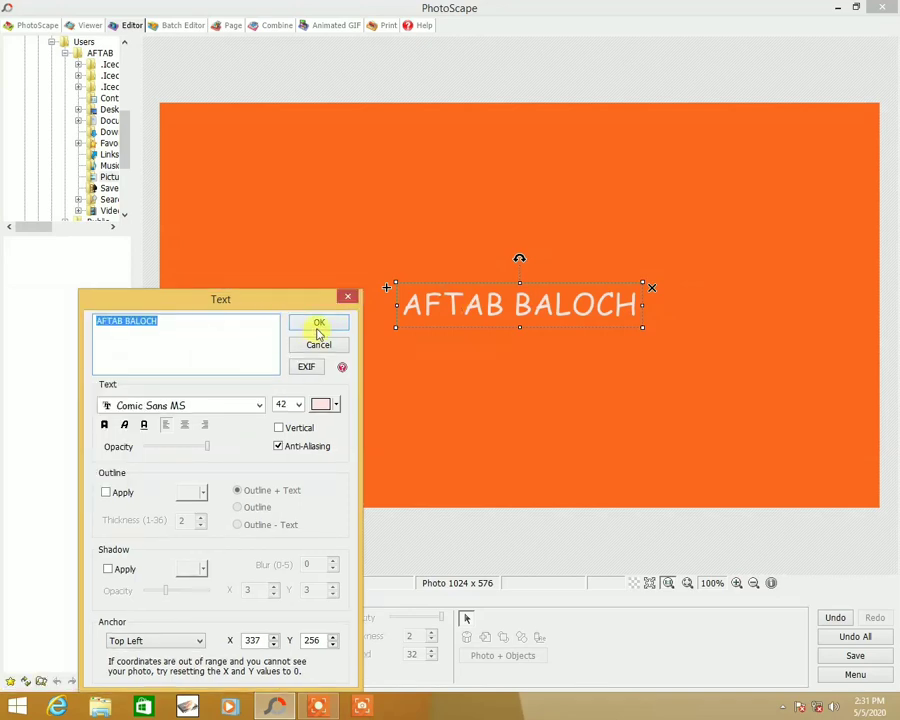
{"action": "left_click", "coordinate": [319, 327]}
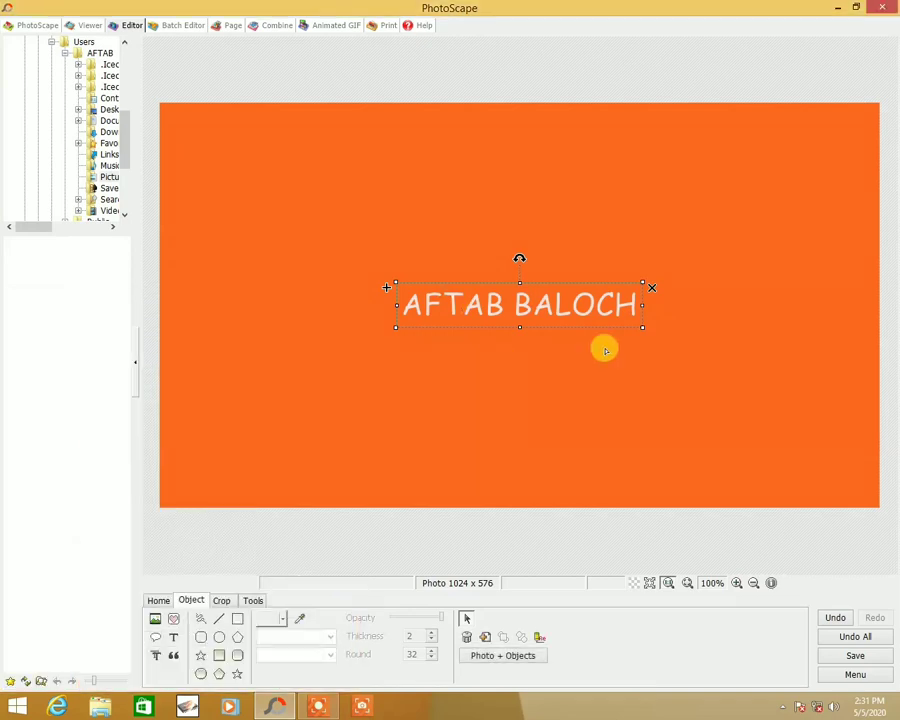
- Enlarge the name text and move it so it spans the upper part of the photo
{"action": "left_click_drag", "start_coordinate": [644, 326], "coordinate": [769, 368]}
{"action": "left_click_drag", "start_coordinate": [707, 289], "coordinate": [633, 189]}
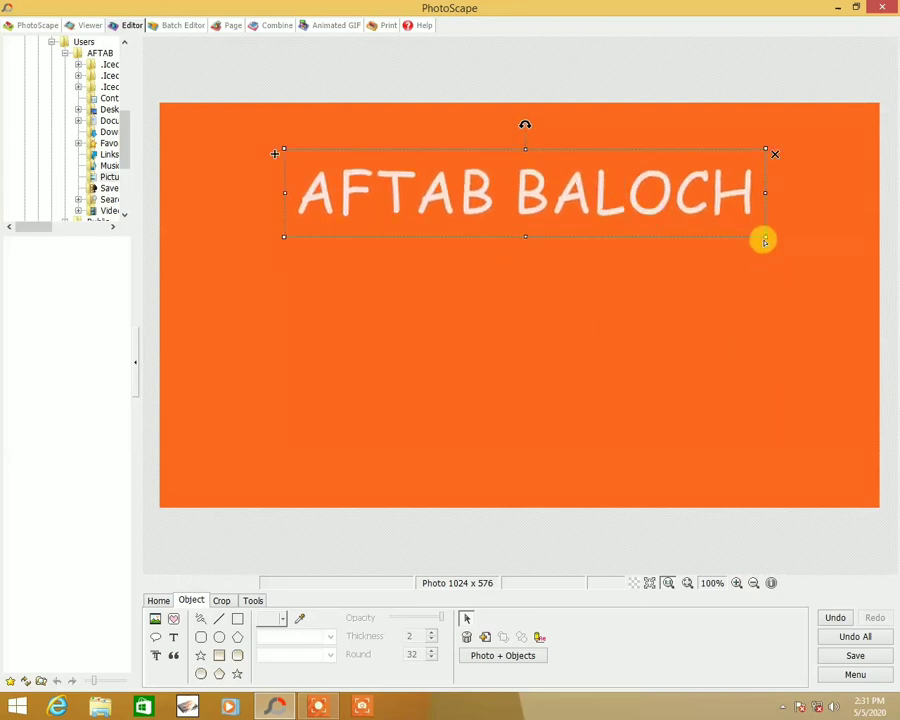
{"action": "left_click_drag", "start_coordinate": [767, 239], "coordinate": [680, 215]}
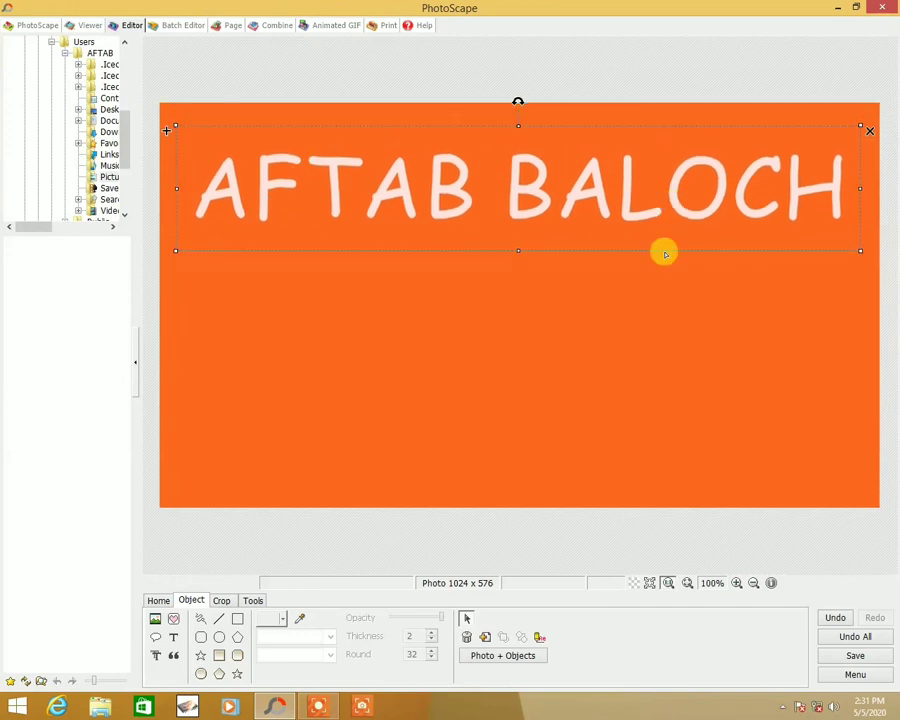
- Add a second text object reading MAILSI STUDIO
{"action": "left_click", "coordinate": [173, 637]}
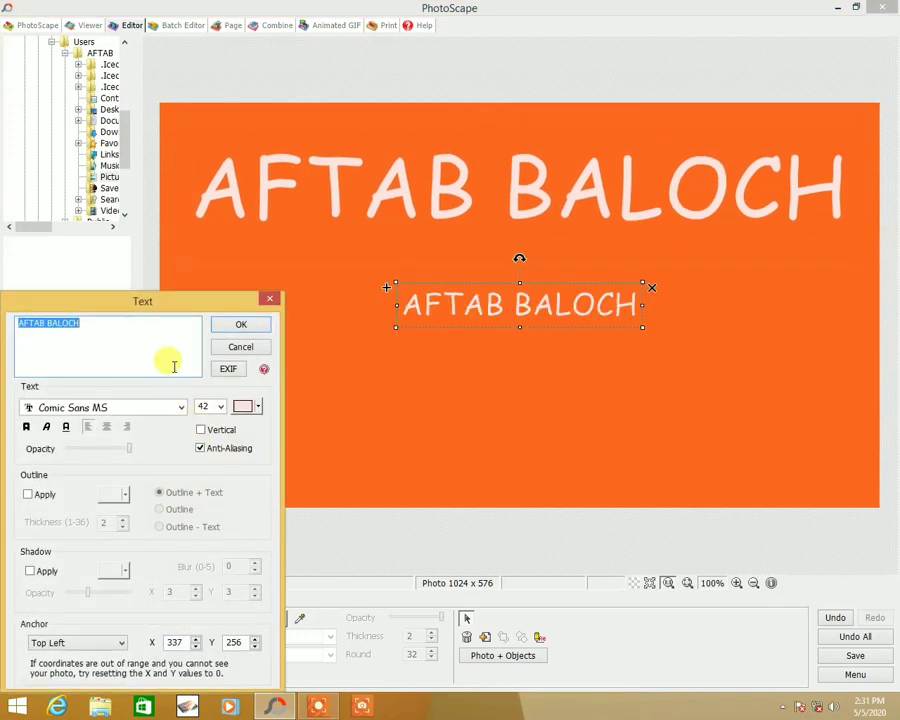
{"action": "left_click_drag", "start_coordinate": [208, 303], "coordinate": [371, 310]}
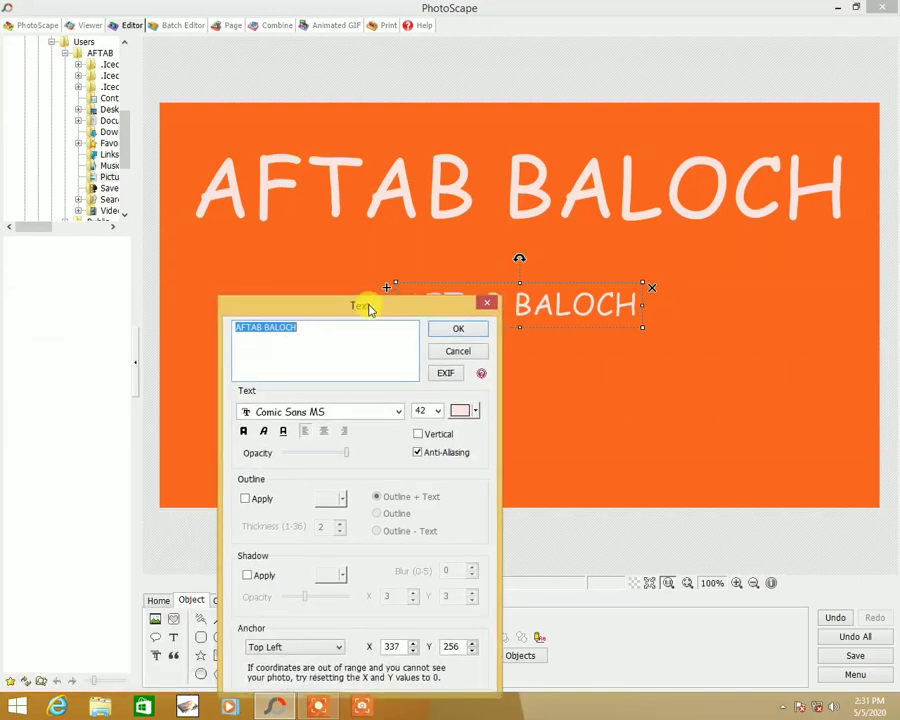
{"action": "type", "text": "MAIL"}
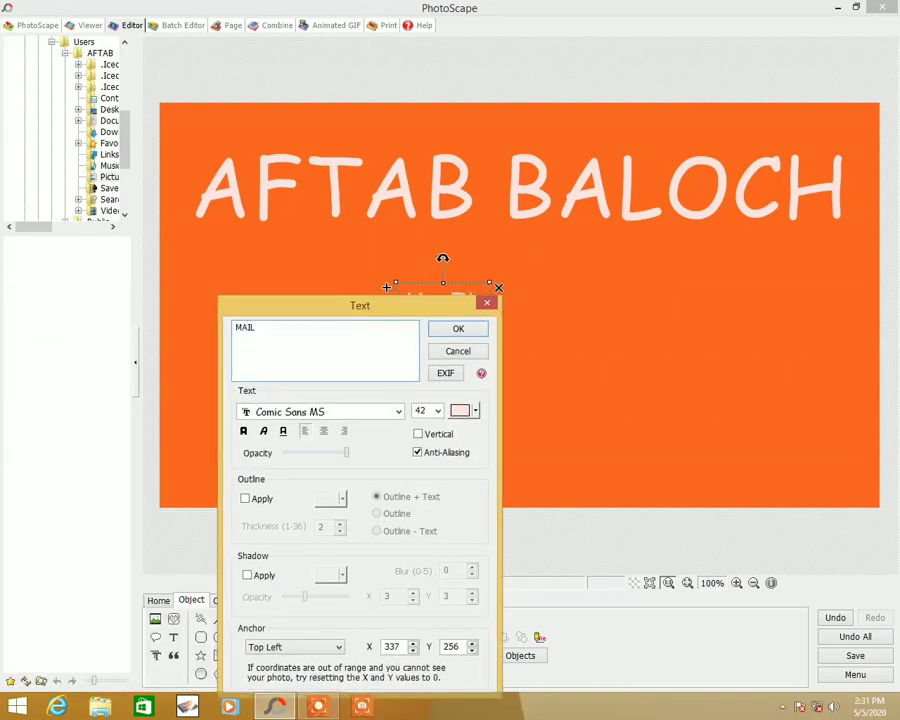
{"action": "type", "text": "SI STU"}
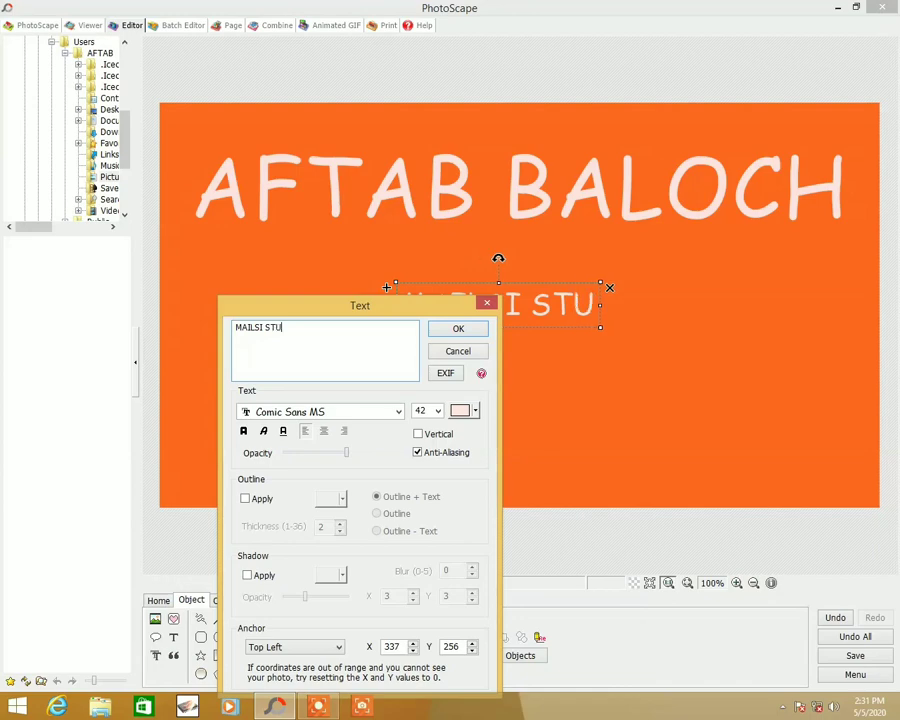
{"action": "type", "text": "DIO"}
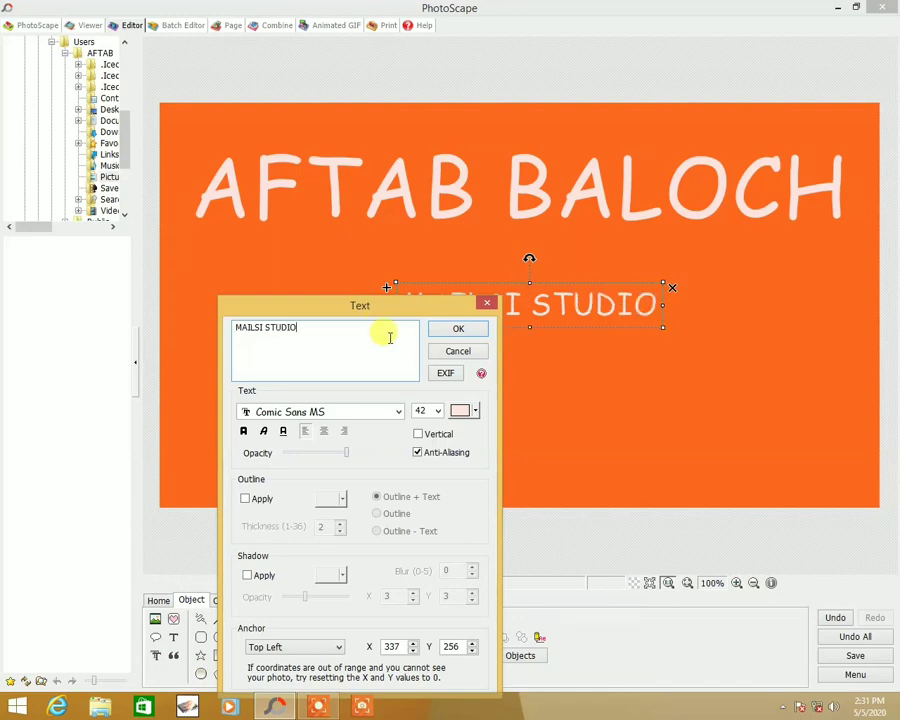
{"action": "left_click", "coordinate": [458, 329]}
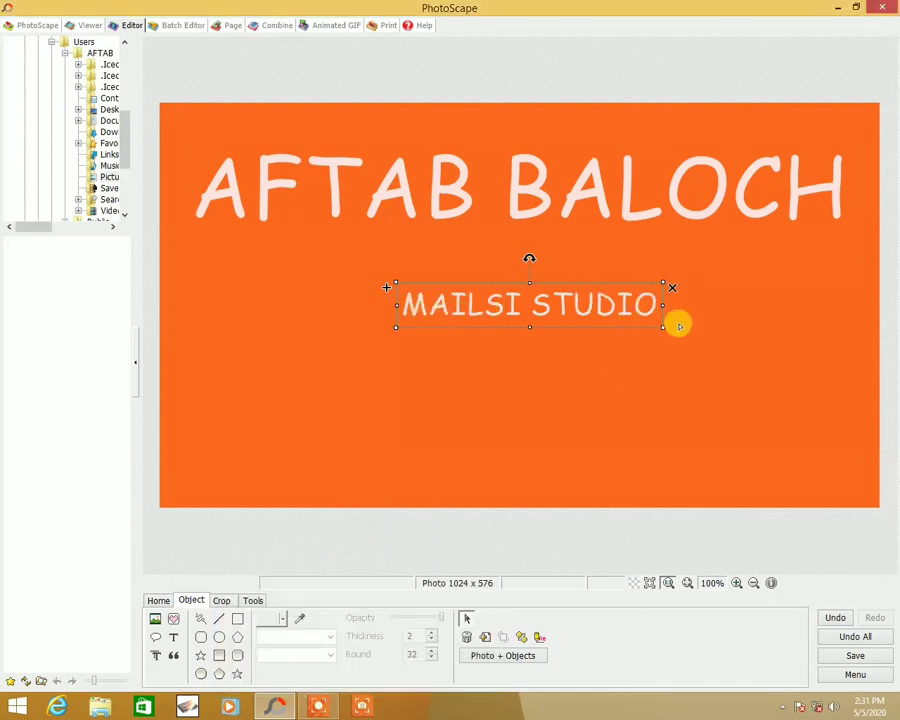
- Enlarge the MAILSI STUDIO text so it spans most of the width below the name
{"action": "left_click_drag", "start_coordinate": [660, 326], "coordinate": [551, 315]}
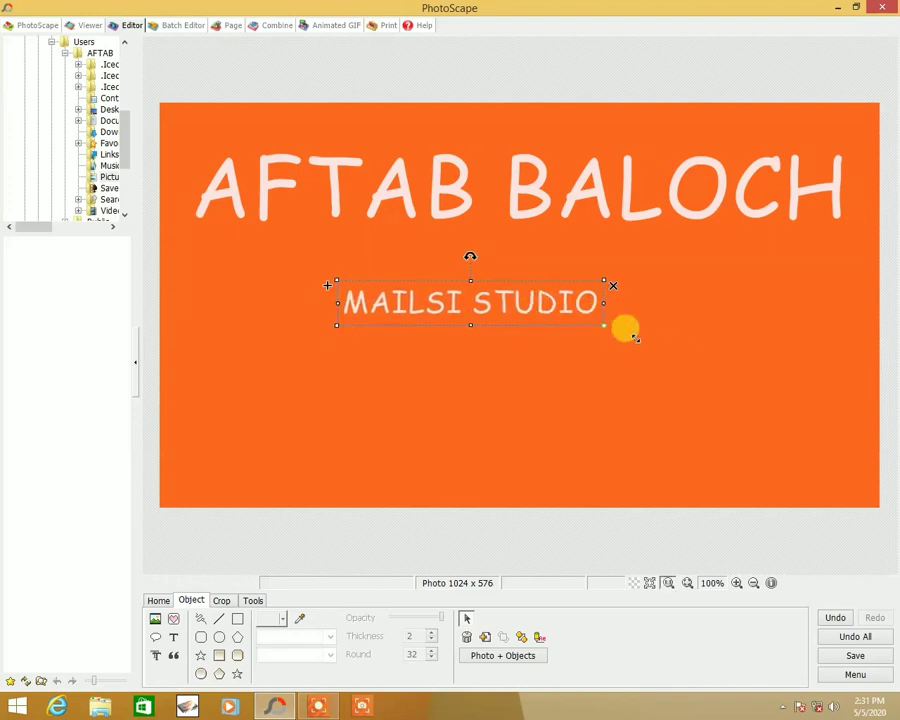
{"action": "left_click_drag", "start_coordinate": [622, 326], "coordinate": [505, 280]}
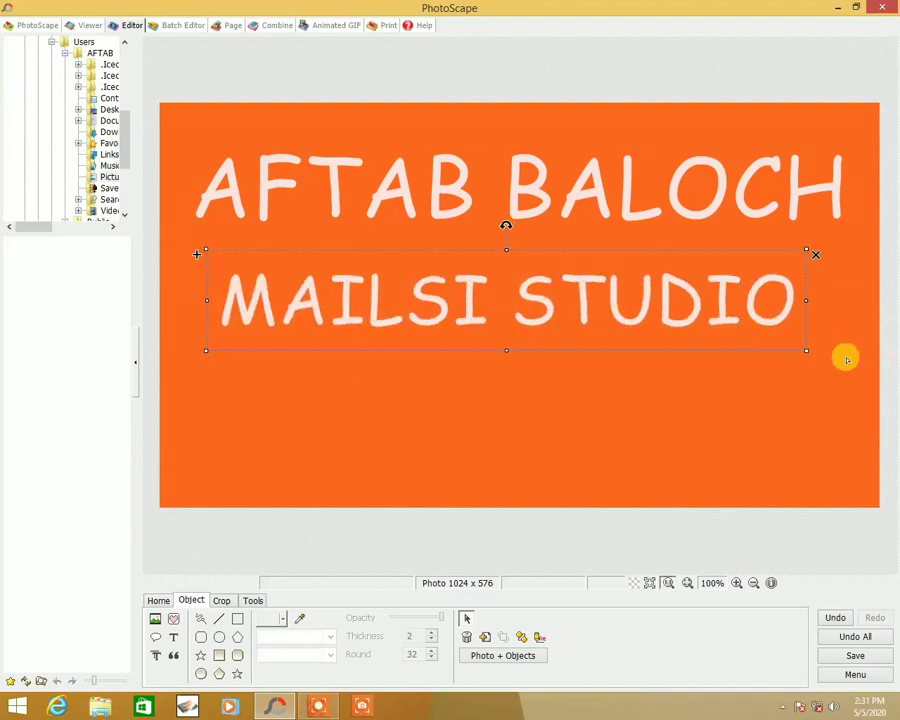
- Widen the MAILSI STUDIO text a little further and nudge it left under the name
{"action": "left_click_drag", "start_coordinate": [808, 351], "coordinate": [852, 359]}
{"action": "mouse_move", "coordinate": [760, 321]}
{"action": "left_mouse_down"}
{"action": "mouse_move", "coordinate": [741, 309]}
{"action": "mouse_move", "coordinate": [748, 316]}
{"action": "left_mouse_up"}
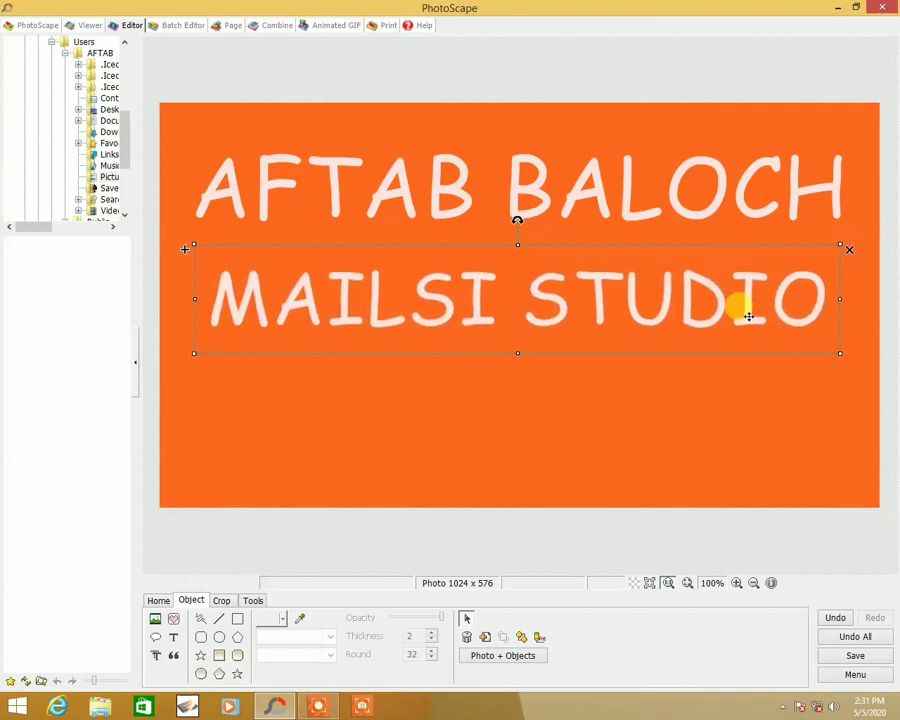
- Add a third text object reading SOFTWARE and move it below MAILSI STUDIO in the lower part of the banner
{"action": "left_click", "coordinate": [173, 641]}
{"action": "left_click_drag", "start_coordinate": [84, 306], "coordinate": [350, 309]}
{"action": "key", "text": "BackSpace"}
{"action": "type", "text": "SOF"}
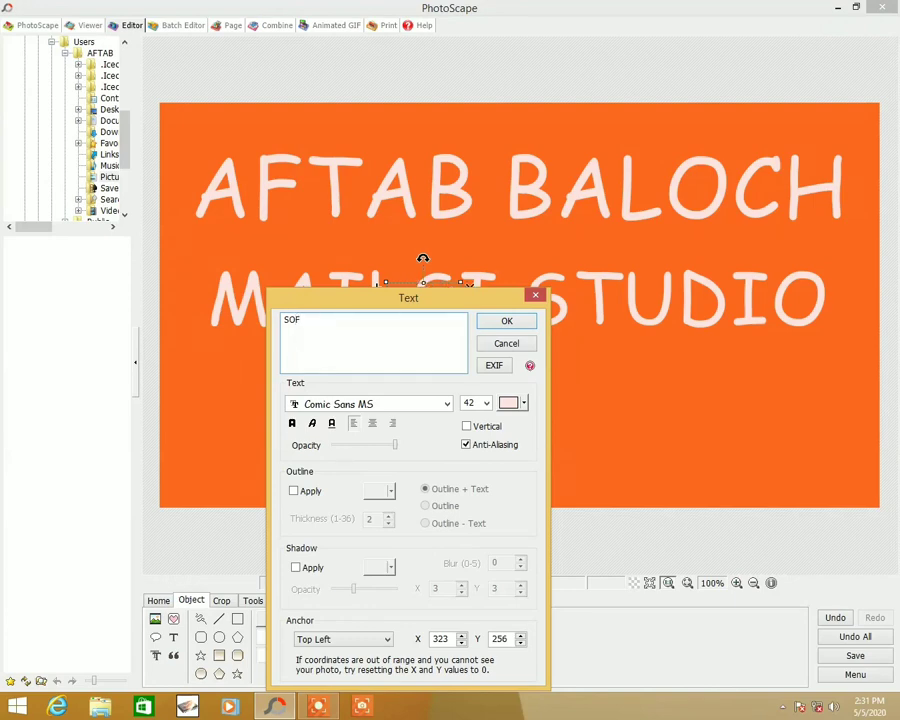
{"action": "type", "text": "TWARE"}
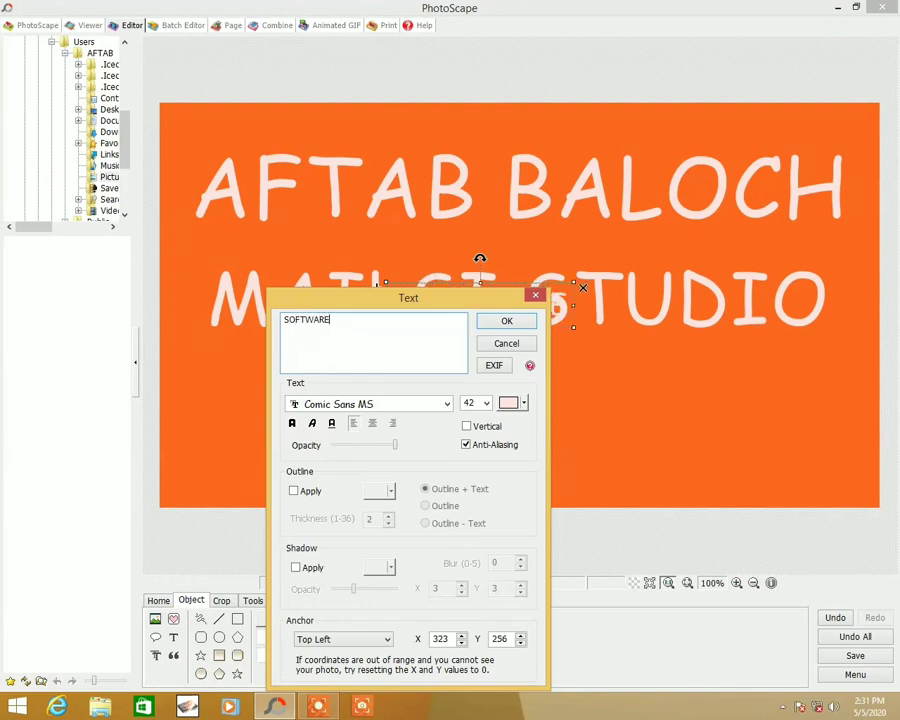
{"action": "left_click", "coordinate": [517, 330]}
{"action": "left_click_drag", "start_coordinate": [500, 304], "coordinate": [453, 427]}
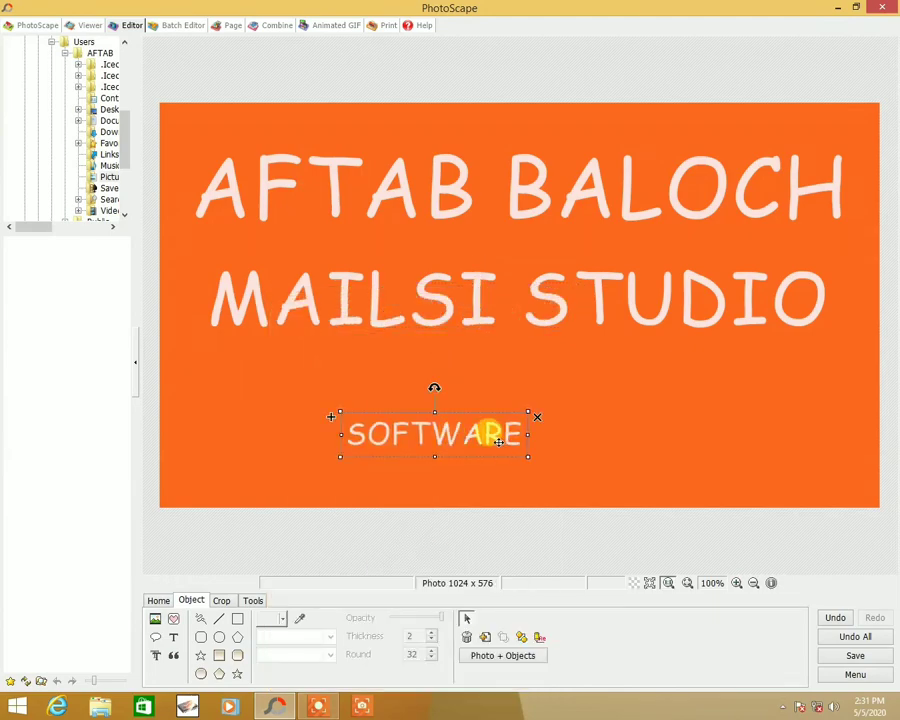
- Edit the third text object so it reads SOFTWARE HOME
{"action": "double_click", "coordinate": [498, 441]}
{"action": "left_click_drag", "start_coordinate": [170, 296], "coordinate": [341, 304]}
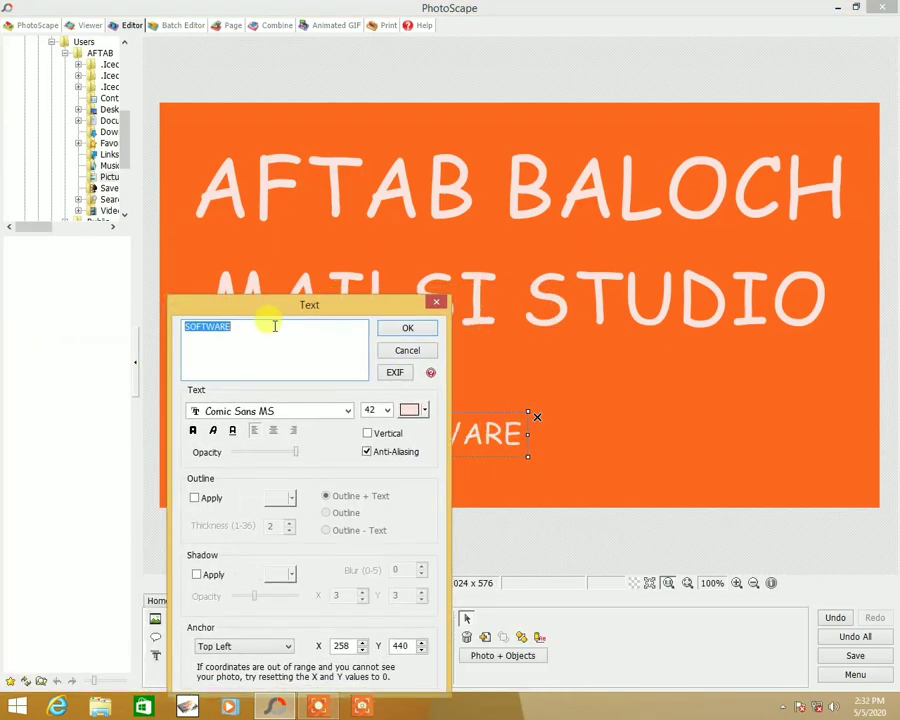
{"action": "left_click", "coordinate": [273, 325]}
{"action": "type", "text": "HOM"}
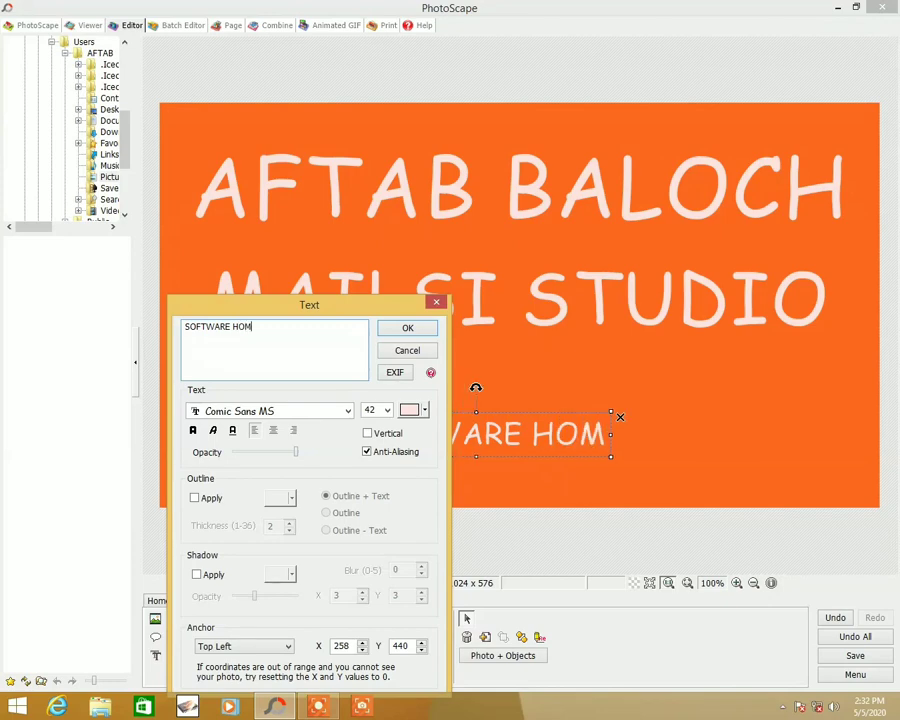
{"action": "type", "text": "E"}
{"action": "left_click", "coordinate": [426, 332]}
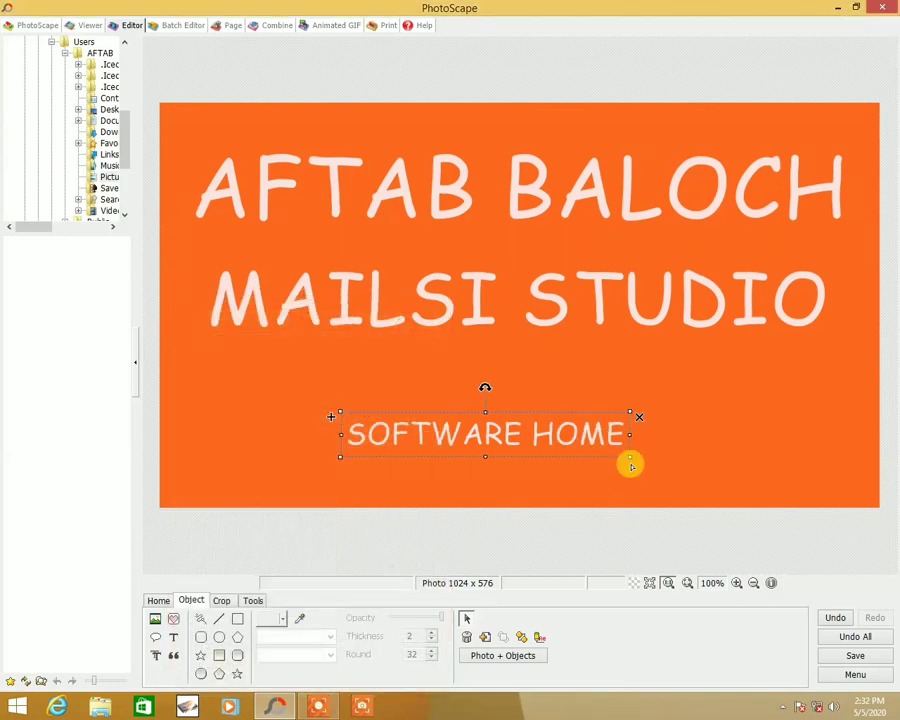
- Enlarge the SOFTWARE HOME text and centre it in the lower part of the banner
{"action": "left_click_drag", "start_coordinate": [631, 456], "coordinate": [740, 460]}
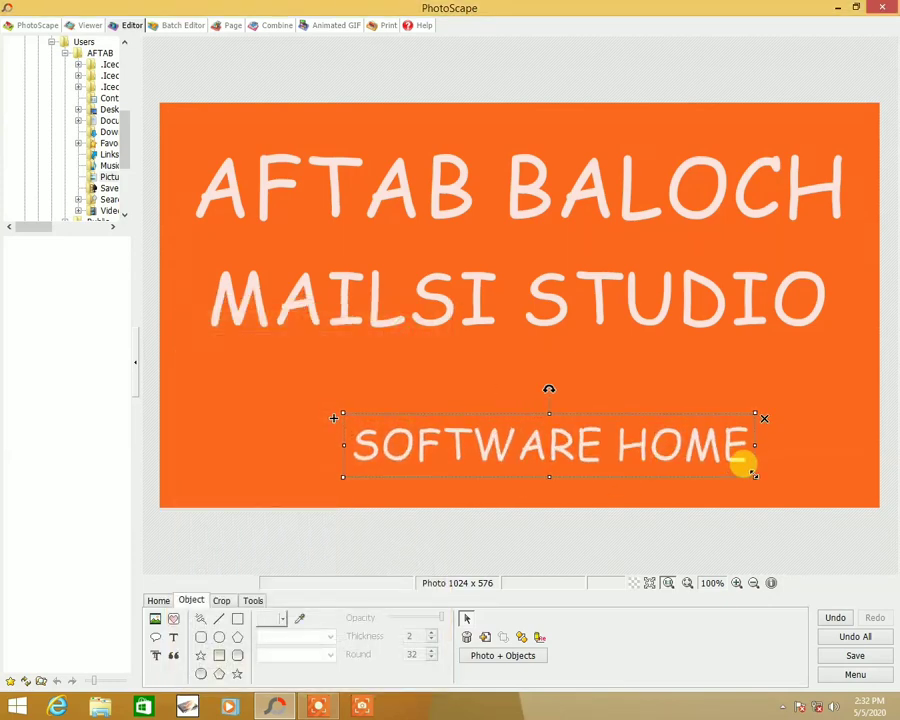
{"action": "left_click_drag", "start_coordinate": [632, 452], "coordinate": [596, 439]}
{"action": "left_click", "coordinate": [730, 438]}
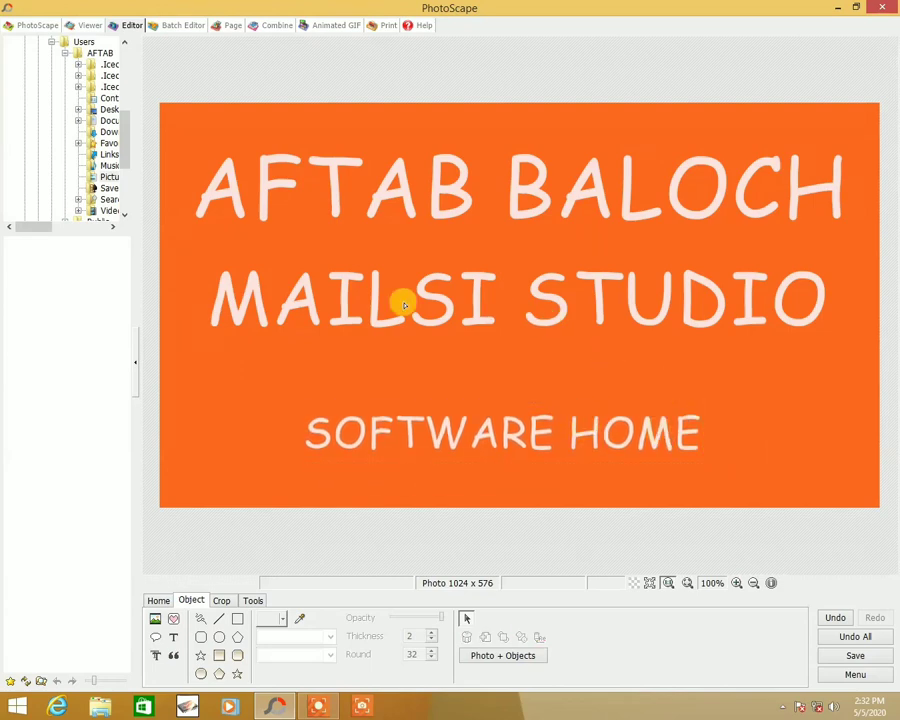
- Save the banner as a new JPEG file named cats on the Desktop and close PhotoScape
{"action": "left_click", "coordinate": [855, 658]}
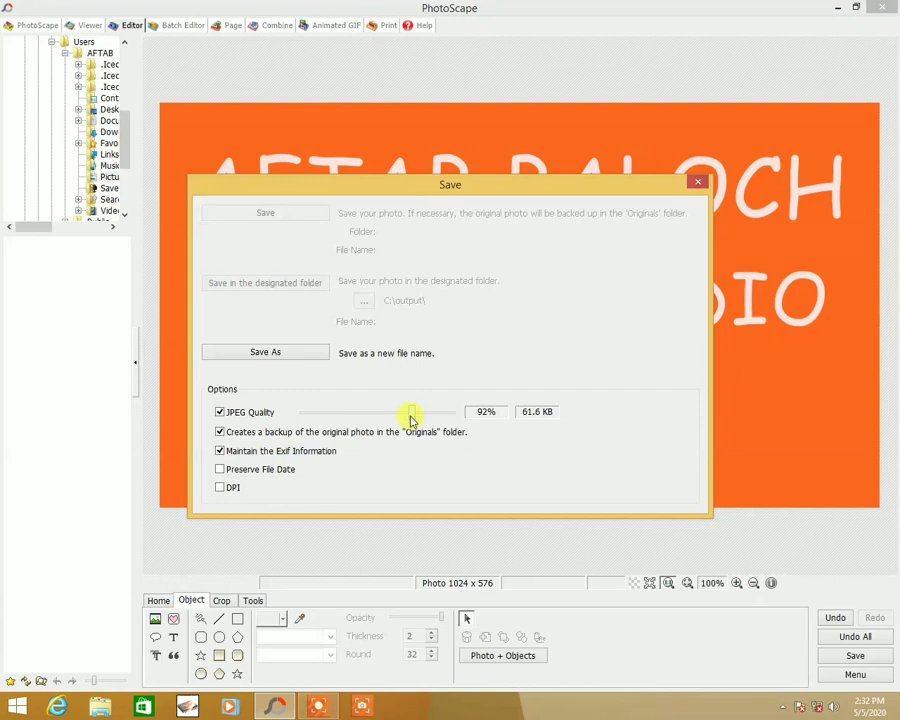
{"action": "left_click", "coordinate": [277, 355]}
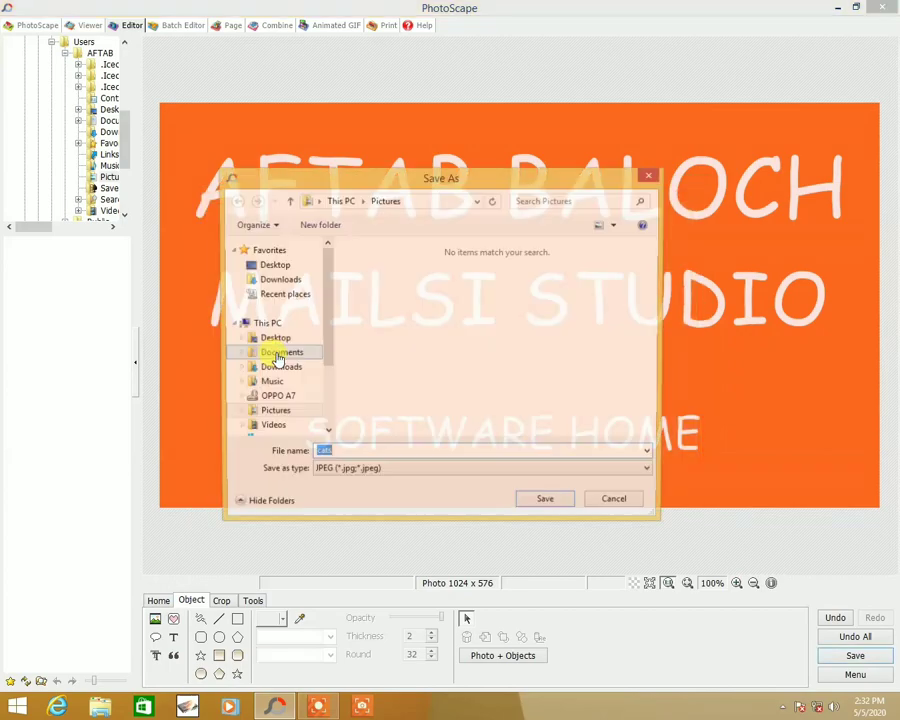
{"action": "left_click", "coordinate": [272, 264]}
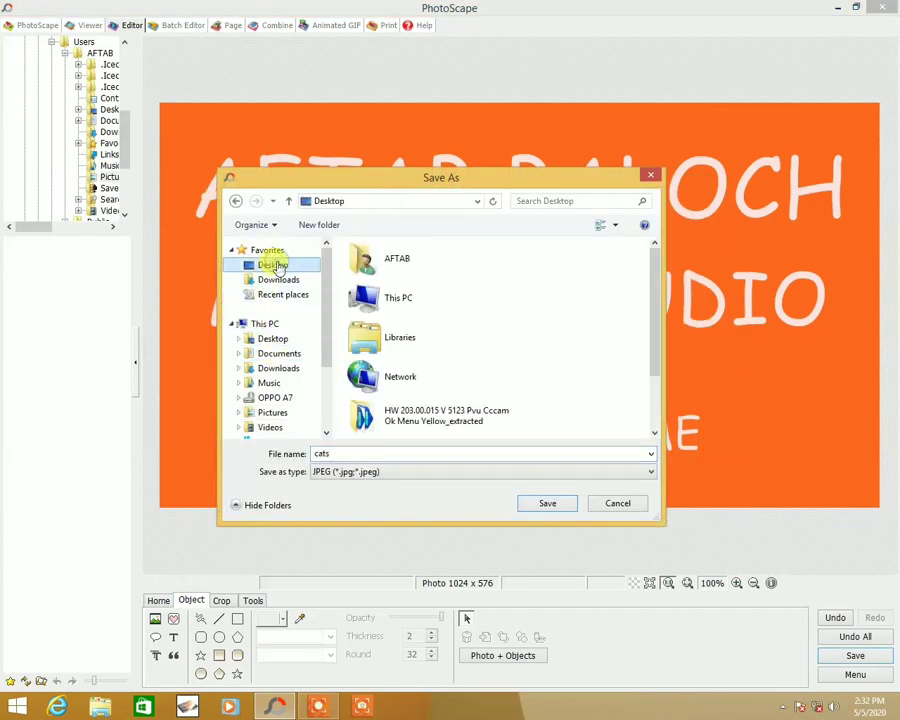
{"action": "left_click", "coordinate": [549, 503]}
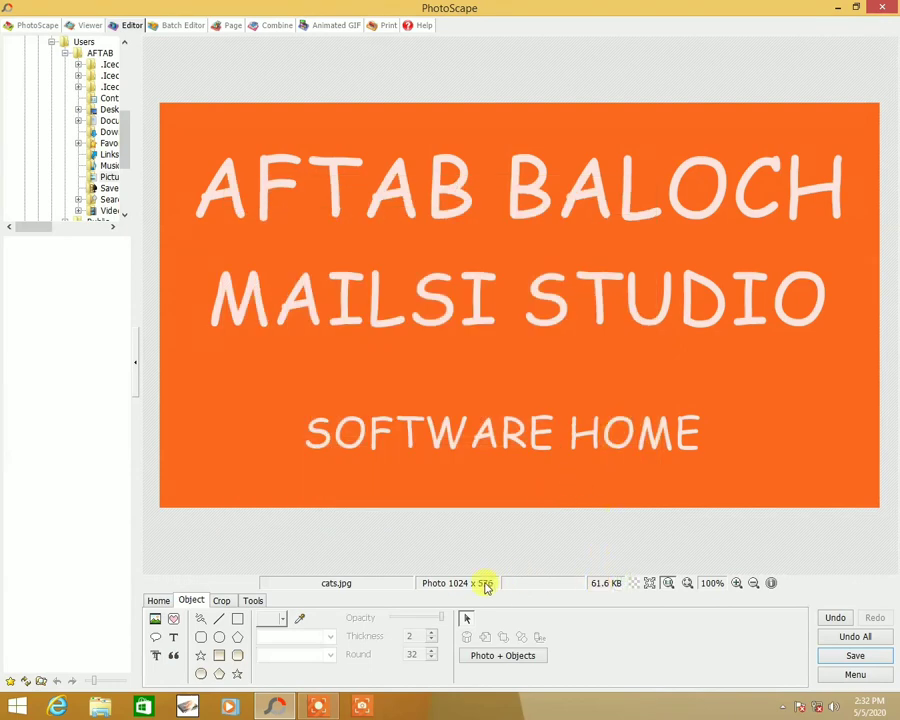
{"action": "left_click", "coordinate": [882, 7]}
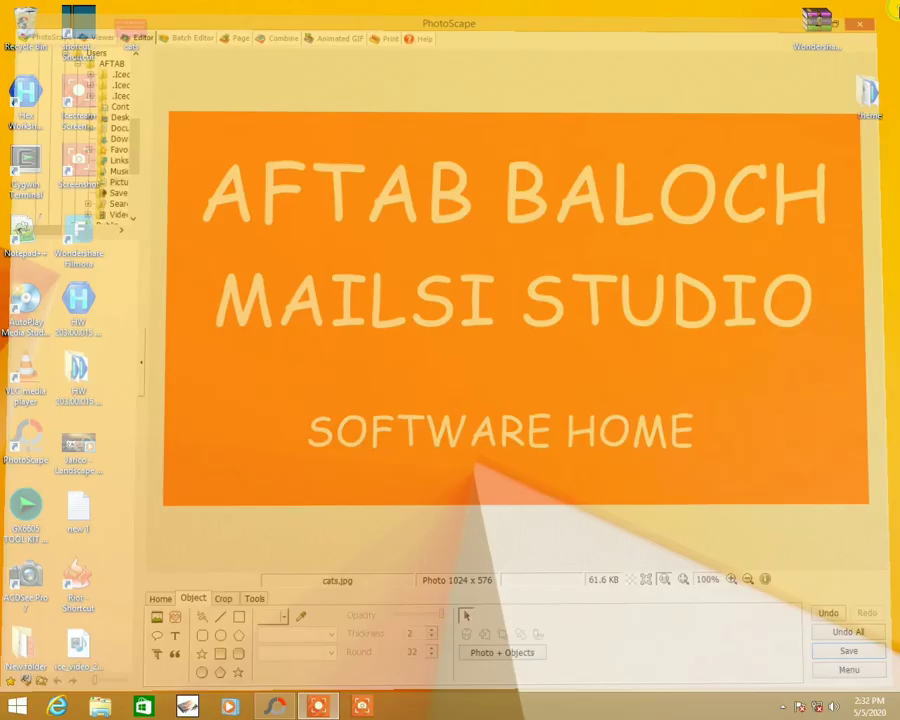
- Open the saved cats image from the Desktop in the photo viewer to review it, then close the viewer
{"action": "left_click_drag", "start_coordinate": [130, 30], "coordinate": [464, 263]}
{"action": "double_click", "coordinate": [446, 236]}
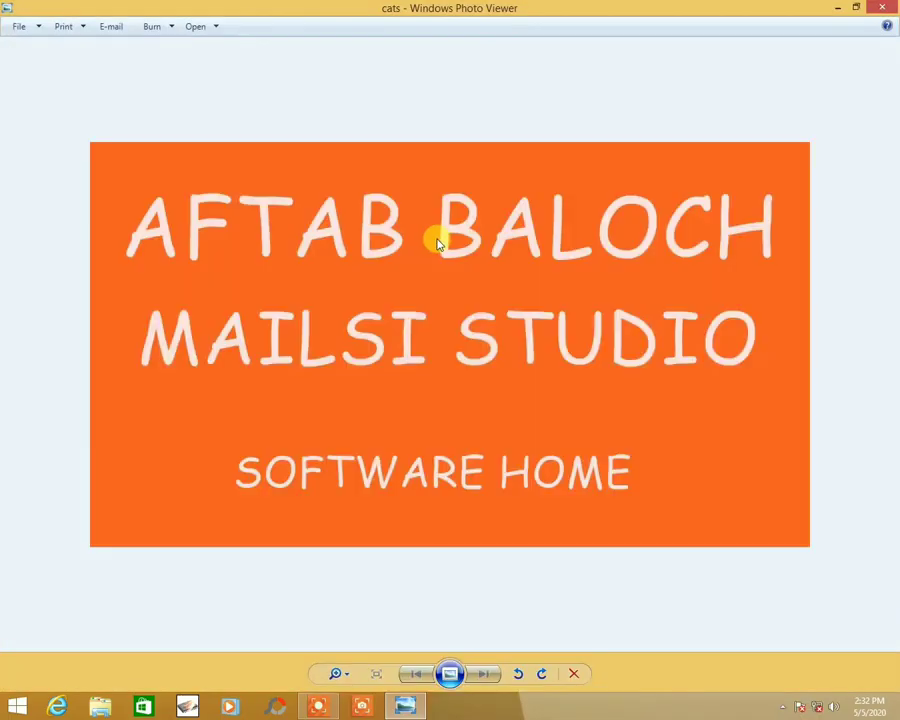
{"action": "key", "text": "alt+F4"}
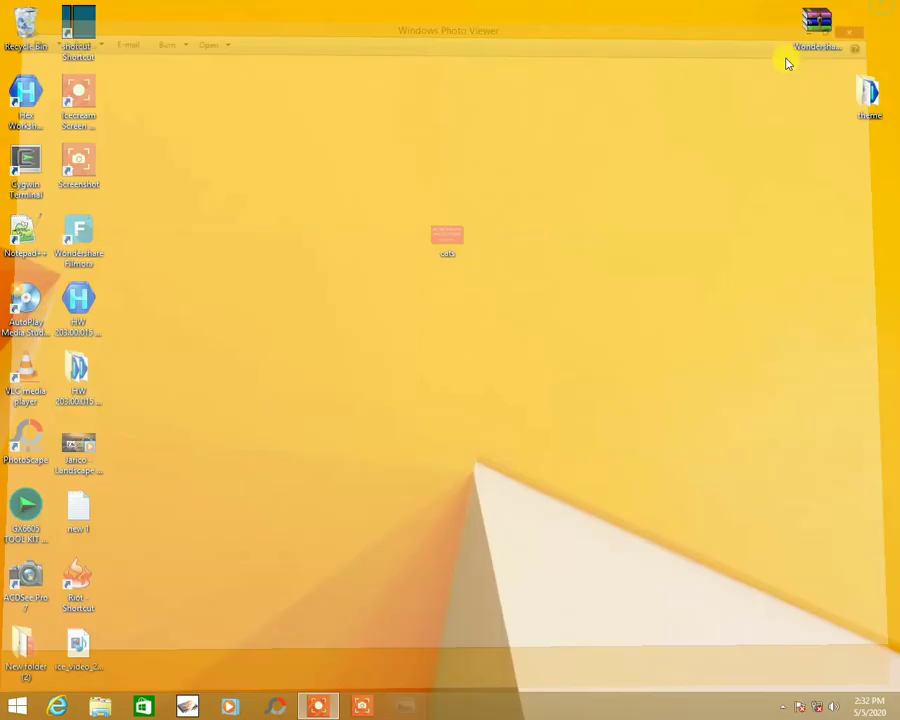
- Inspect the cats file's properties, checking its file size and image dimensions, then close the dialog
{"action": "right_click", "coordinate": [446, 247]}
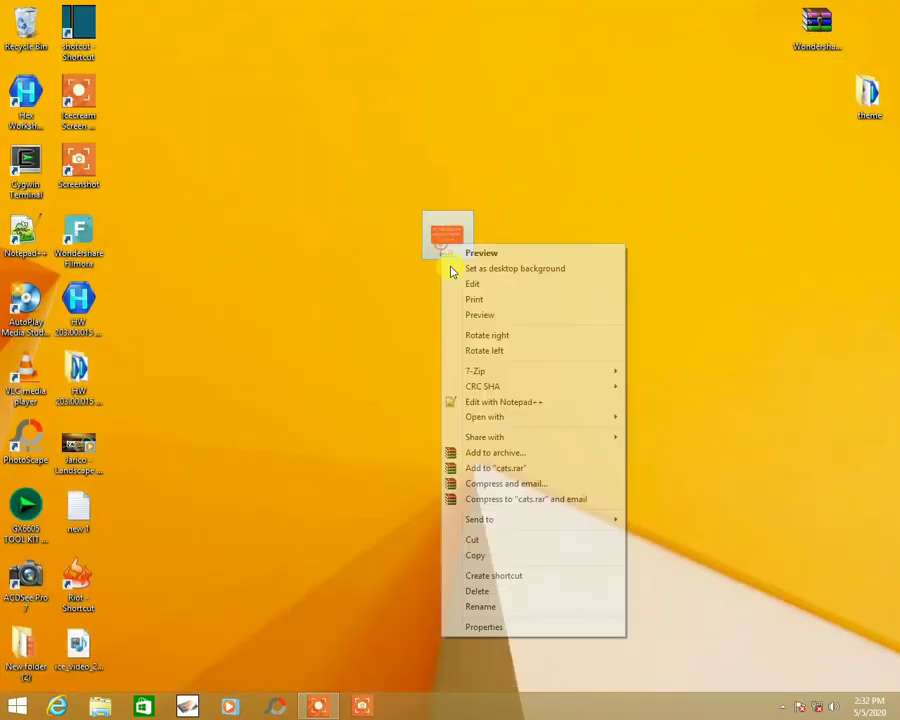
{"action": "left_click", "coordinate": [472, 625]}
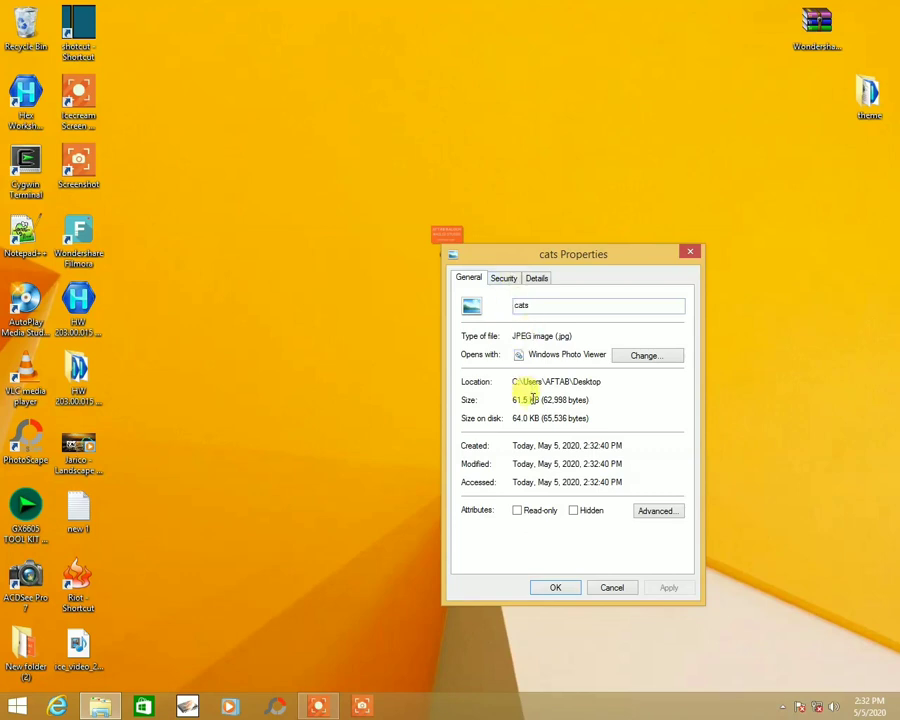
{"action": "left_click_drag", "start_coordinate": [539, 401], "coordinate": [484, 396]}
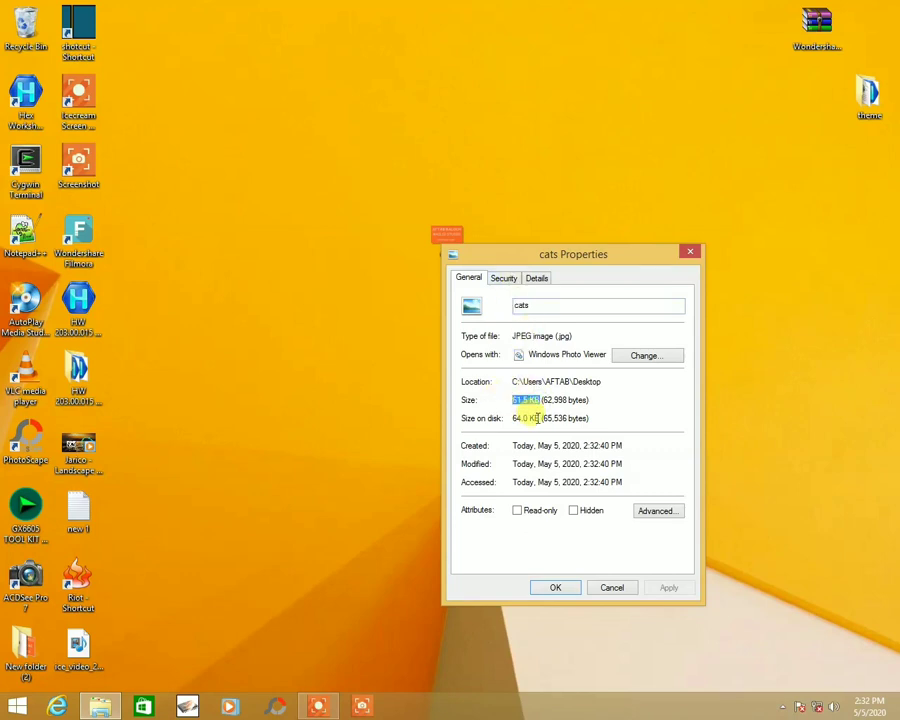
{"action": "left_click_drag", "start_coordinate": [544, 418], "coordinate": [494, 420]}
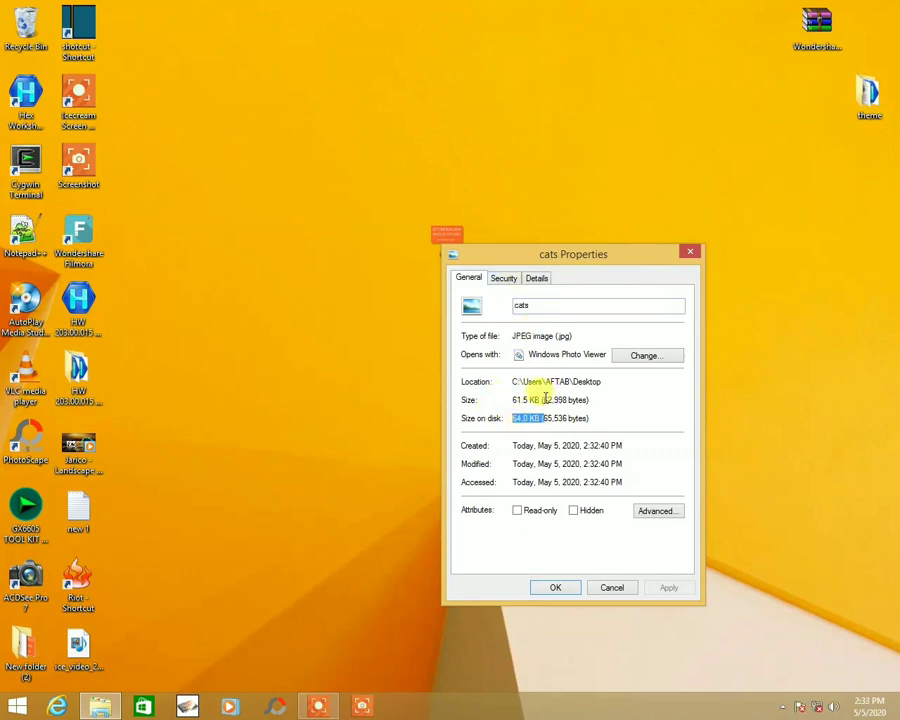
{"action": "left_click_drag", "start_coordinate": [543, 400], "coordinate": [488, 398]}
{"action": "left_click", "coordinate": [537, 279]}
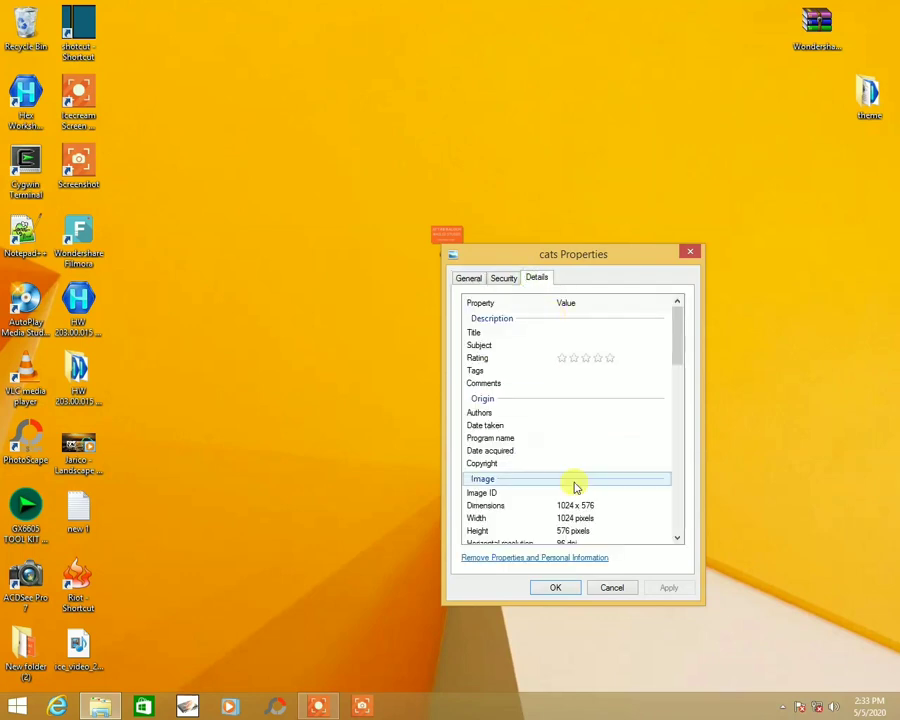
{"action": "scroll", "coordinate": [577, 484], "scroll_direction": "down", "scroll_amount": 2}
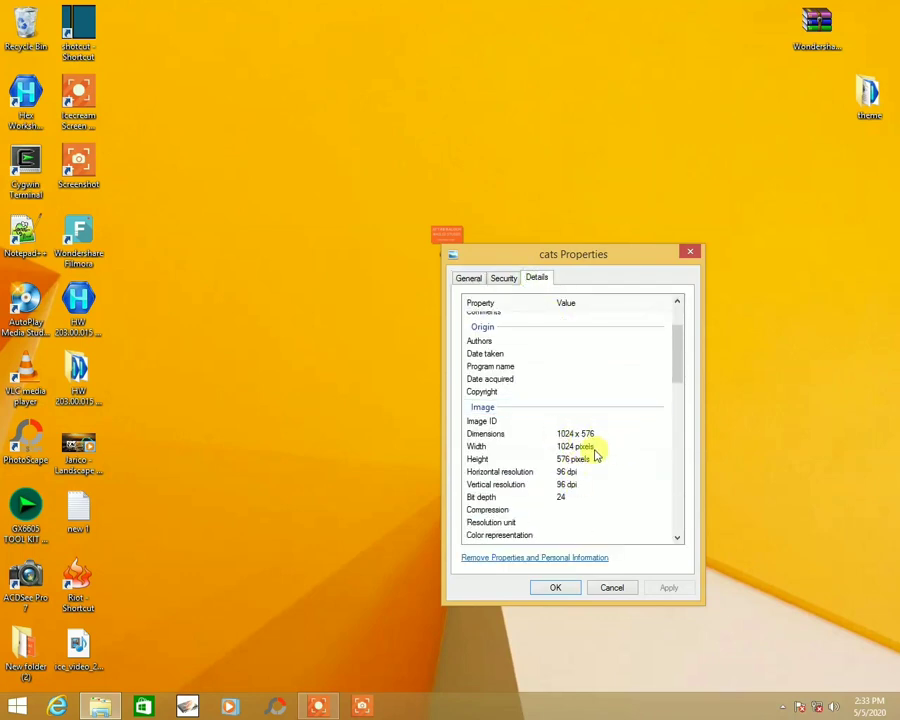
{"action": "left_click", "coordinate": [555, 587]}
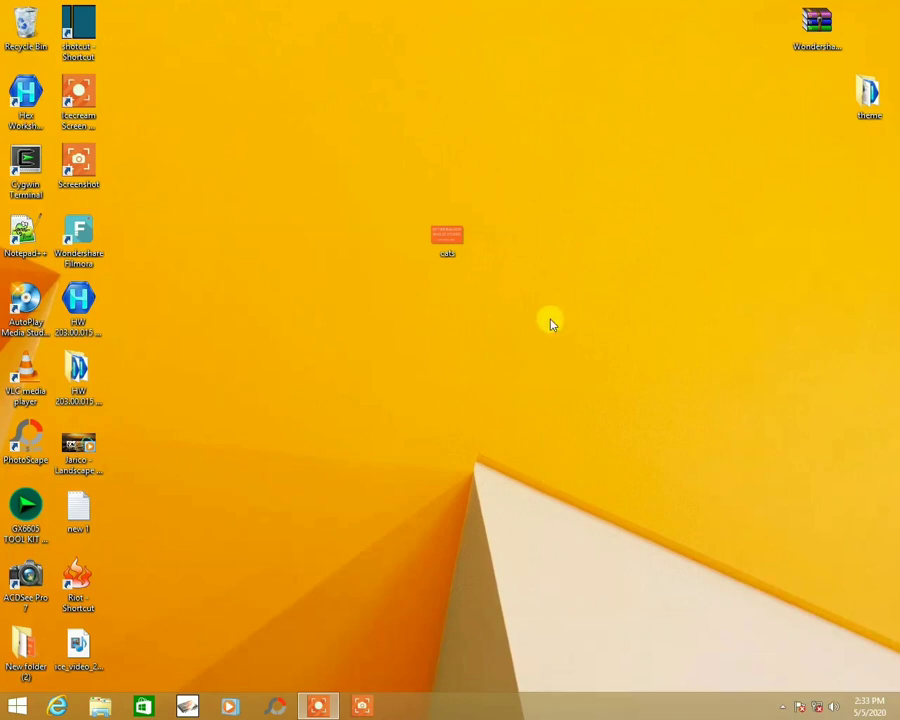